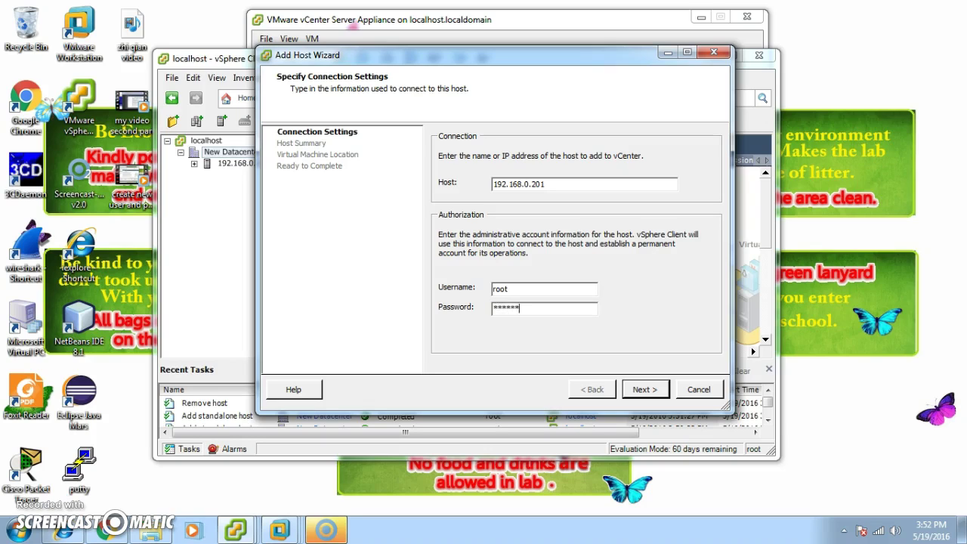
Submit the credentials for host 192.168.0.201, close the cannot-contact error, and show Workstation's window previews
type("0rd")
key("Return")
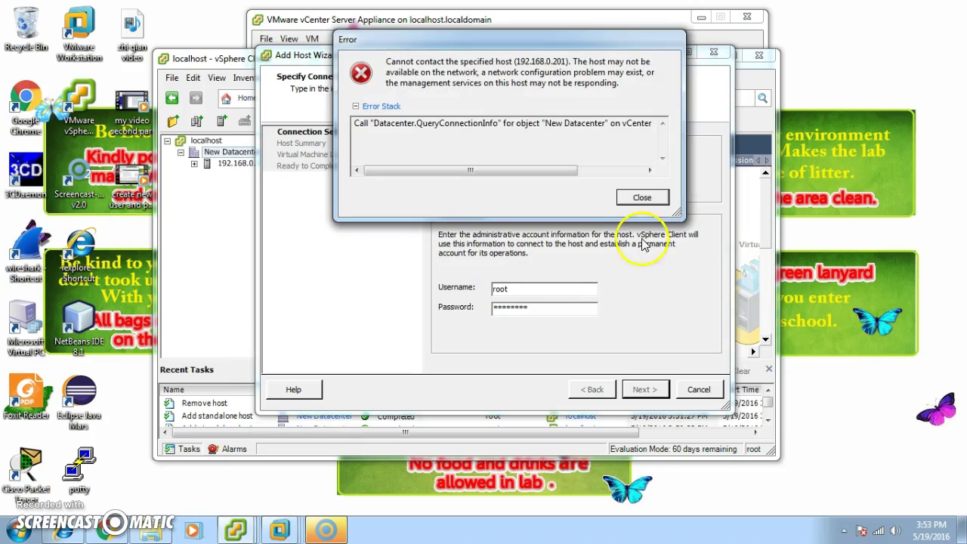
left_click(642, 197)
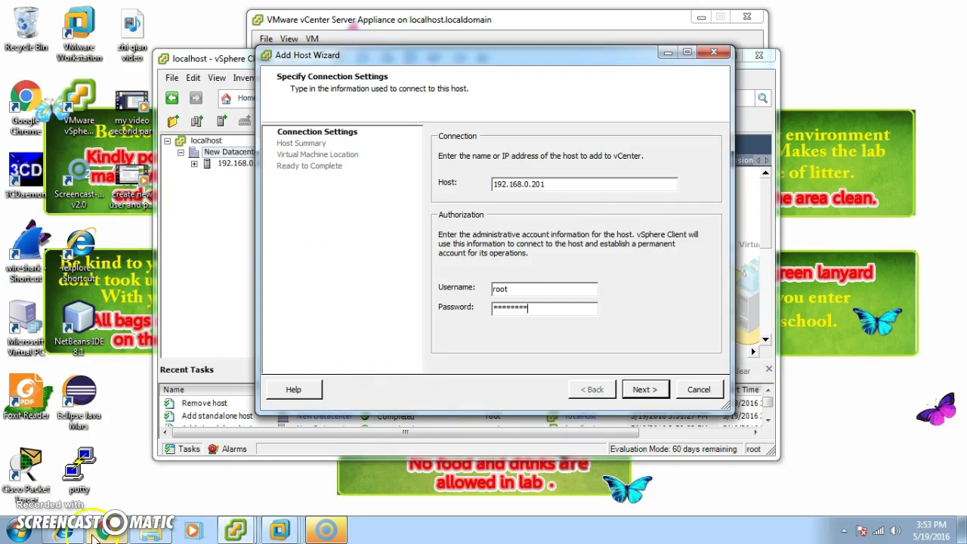
left_click(291, 533)
Try resuming the suspended ESXi-2 machine and dismiss the not-enough-memory error
left_click(561, 425)
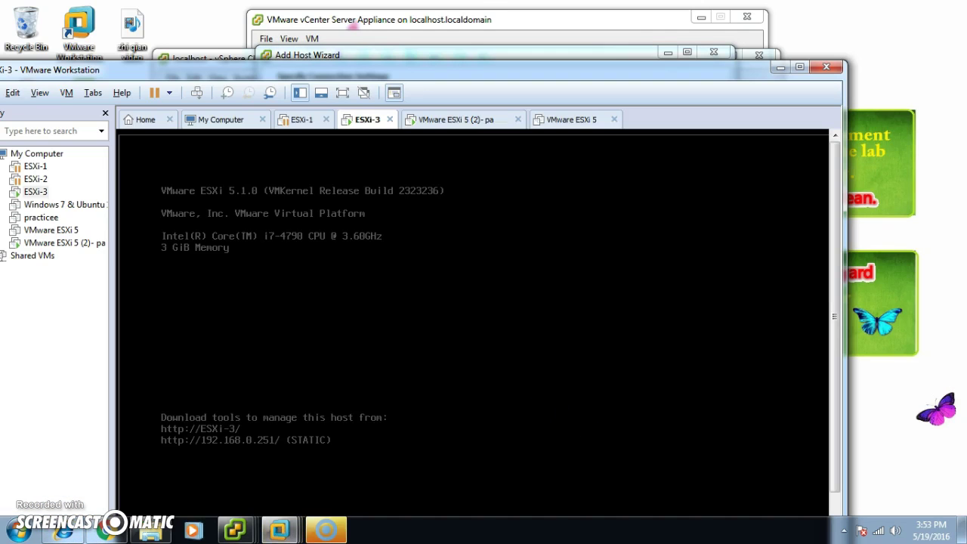
left_click(34, 180)
left_click(233, 171)
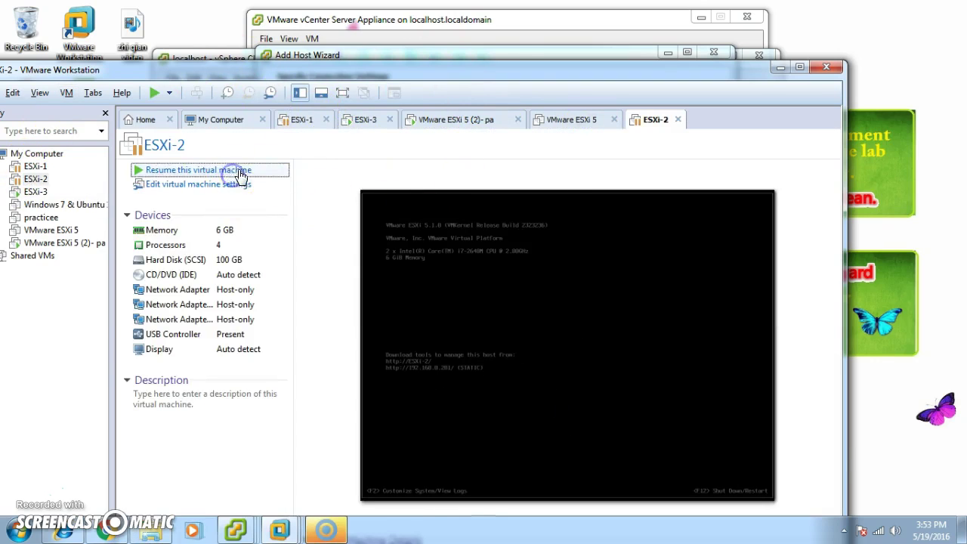
left_click(495, 398)
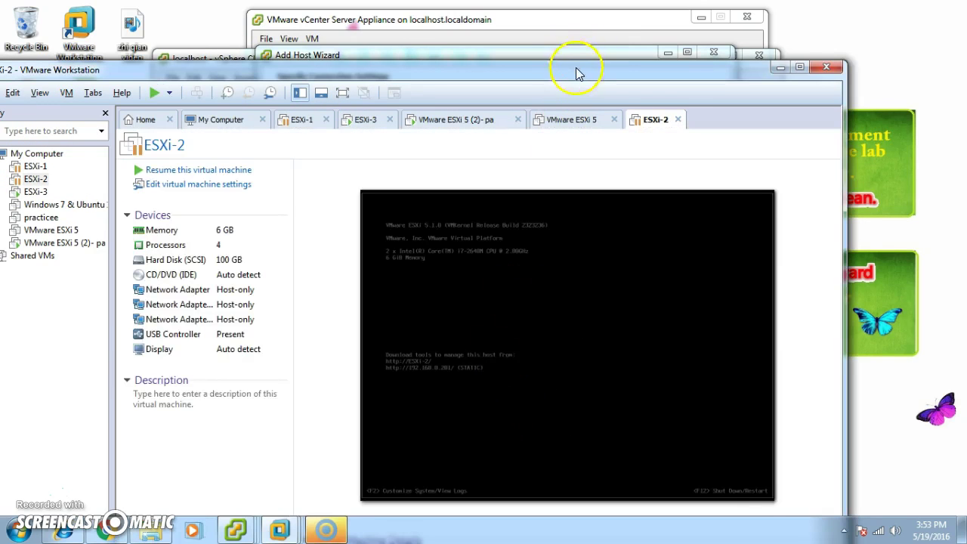
Go back to the ESXi-3 console and bring up the ESXi-3 actions menu
left_click_drag(572, 68, 631, 21)
left_click(422, 79)
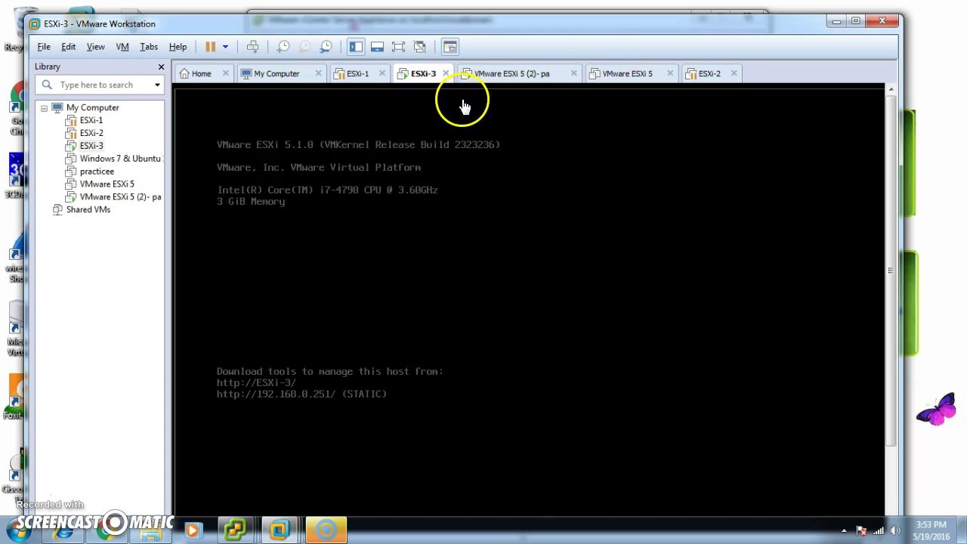
right_click(97, 146)
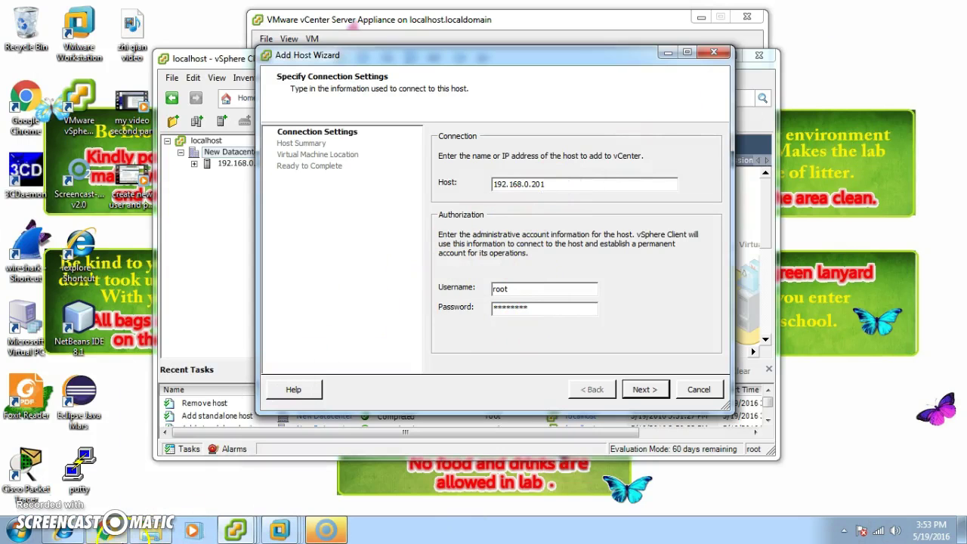
Retry connecting to 192.168.0.201 in the Add Host wizard, close the same error, and return to Workstation
left_click(63, 532)
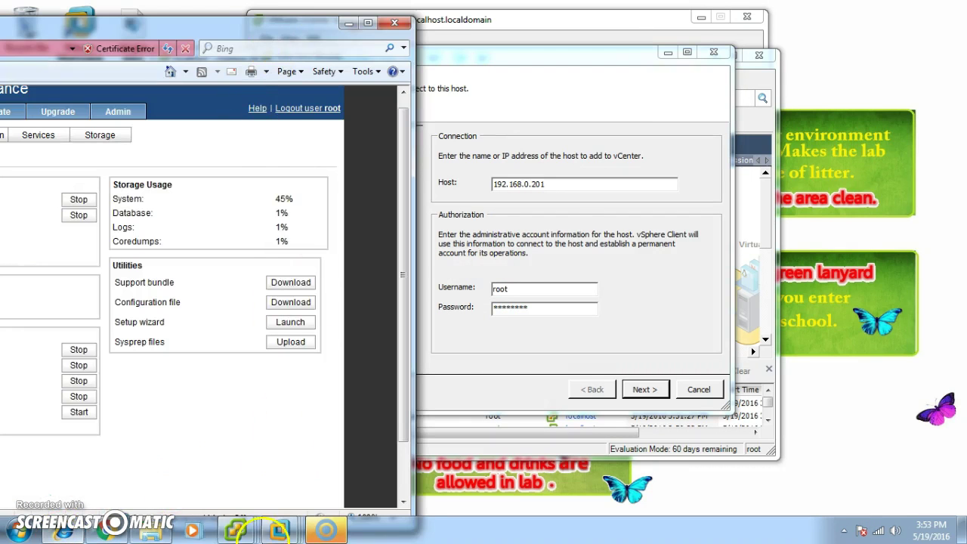
left_click(690, 340)
left_click(644, 389)
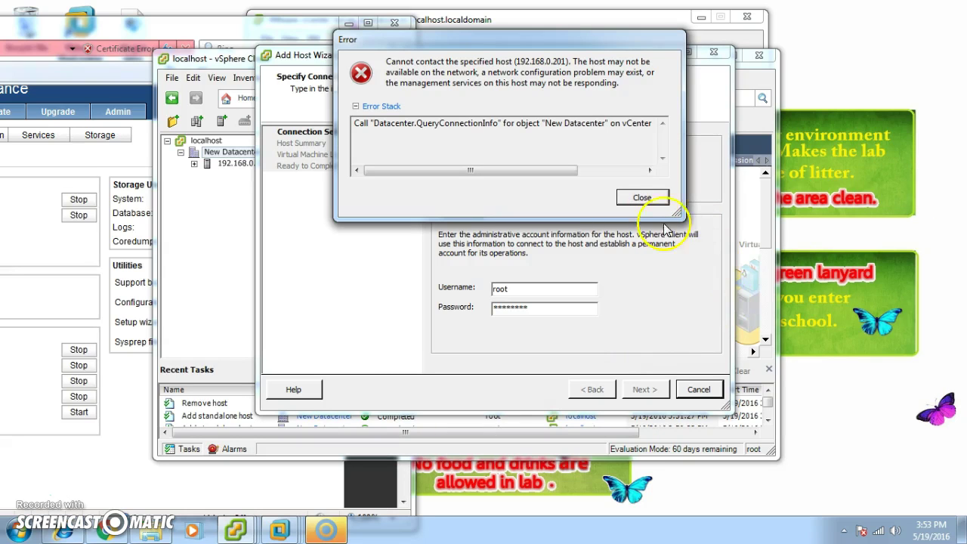
left_click(635, 197)
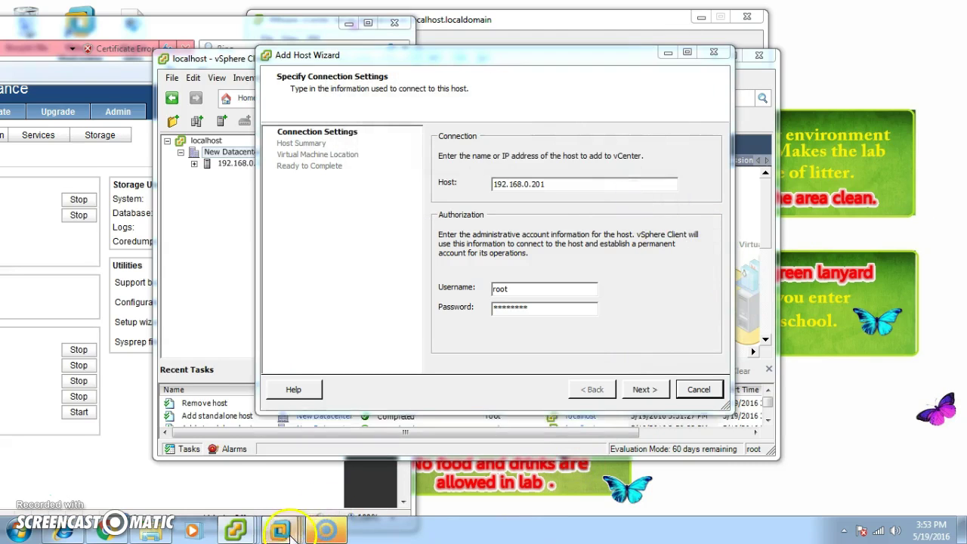
mouse_move(278, 528)
mouse_move(468, 450)
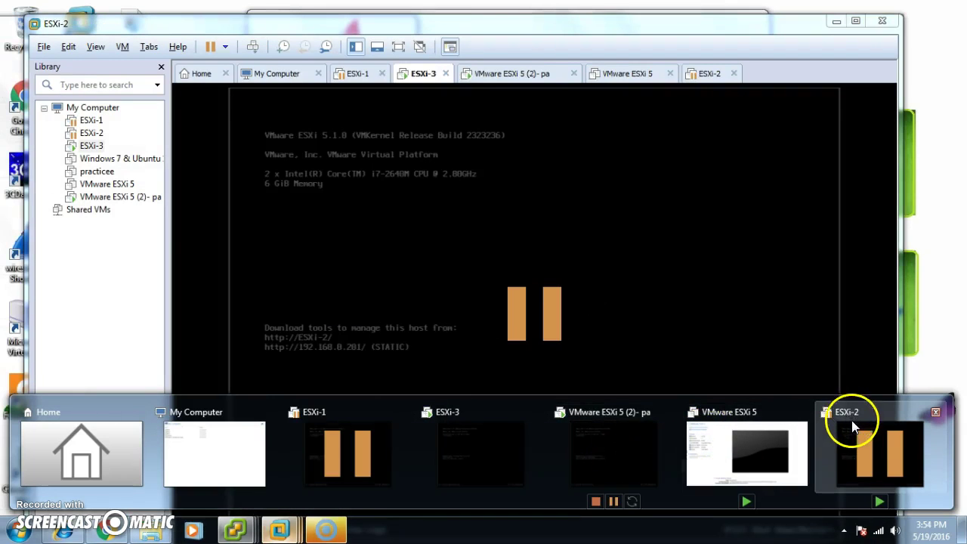
Retry resuming ESXi-2 twice, dismiss both memory errors, then open its settings showing 6144 MB
left_click(857, 428)
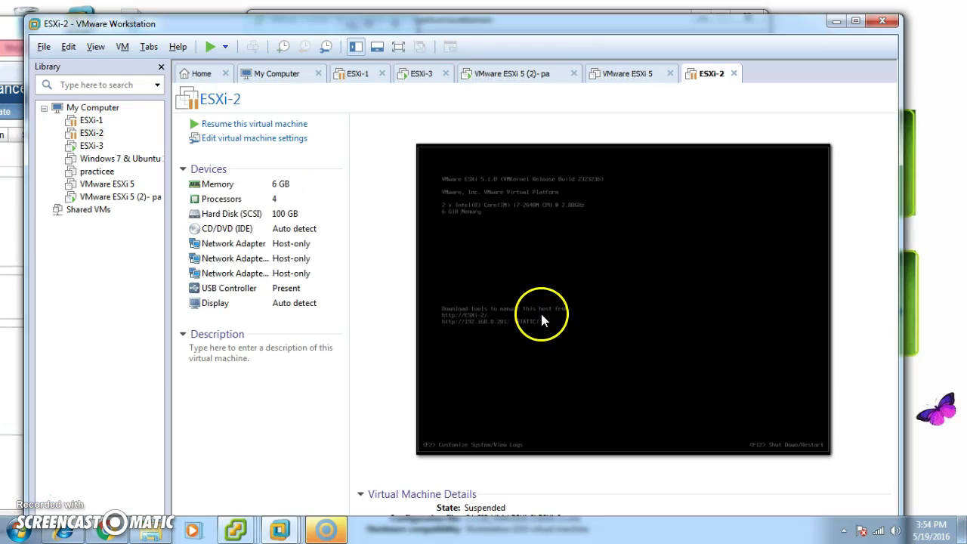
left_click(227, 125)
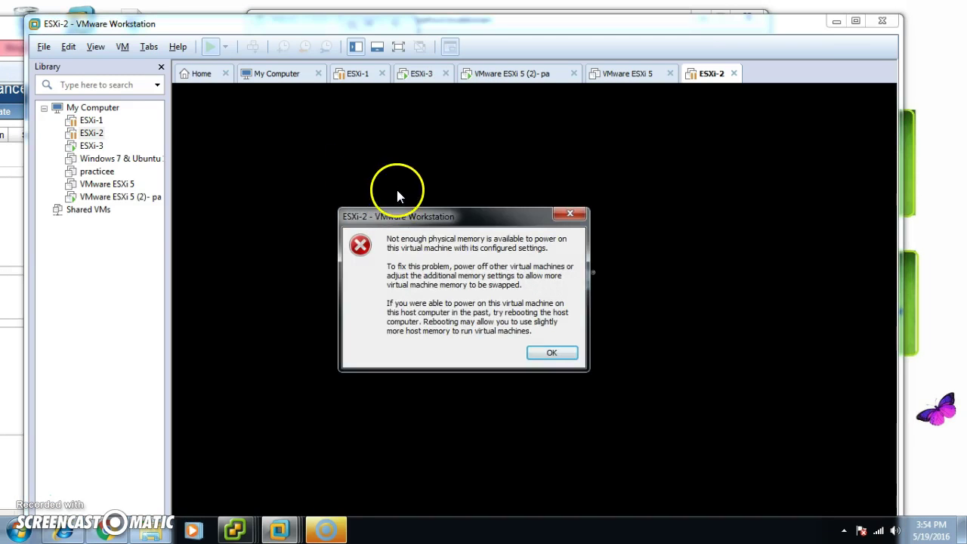
left_click(571, 214)
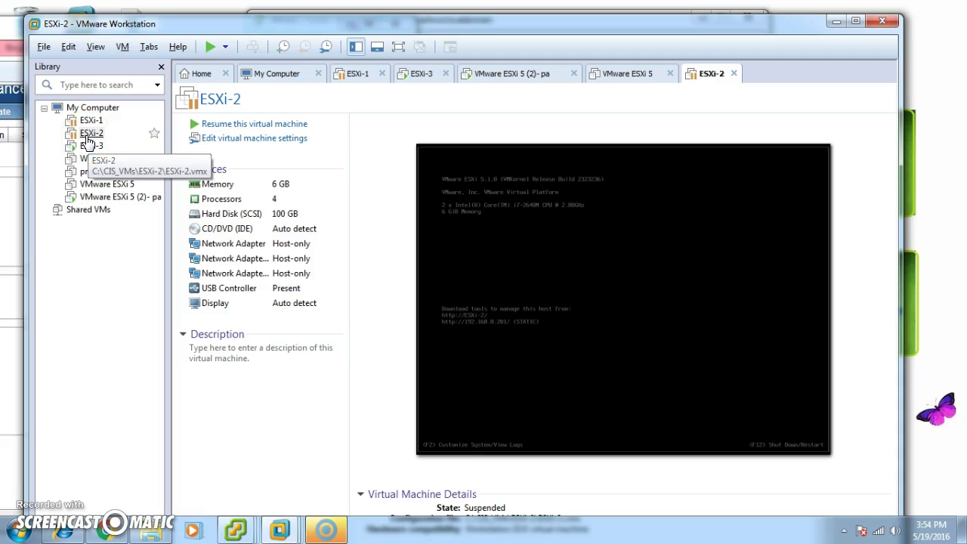
left_click(214, 124)
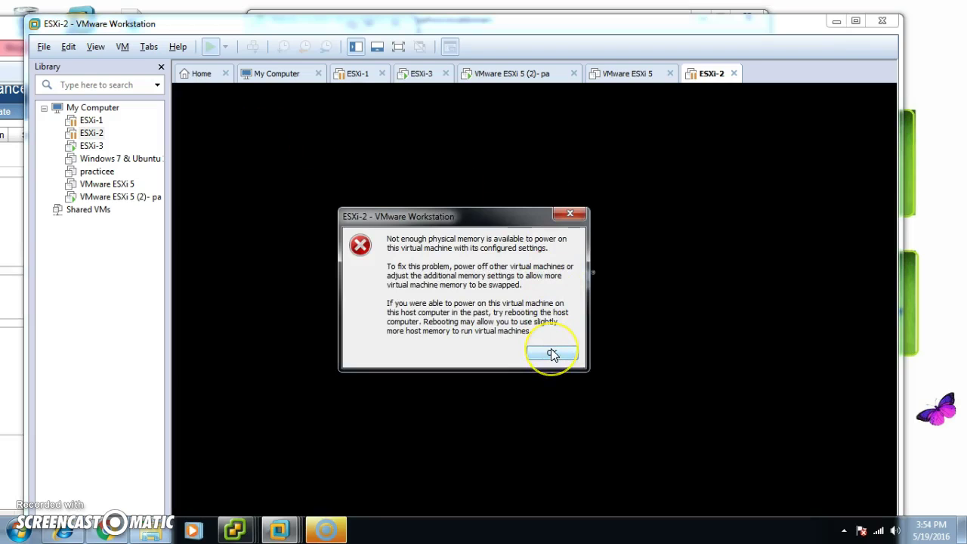
left_click(552, 354)
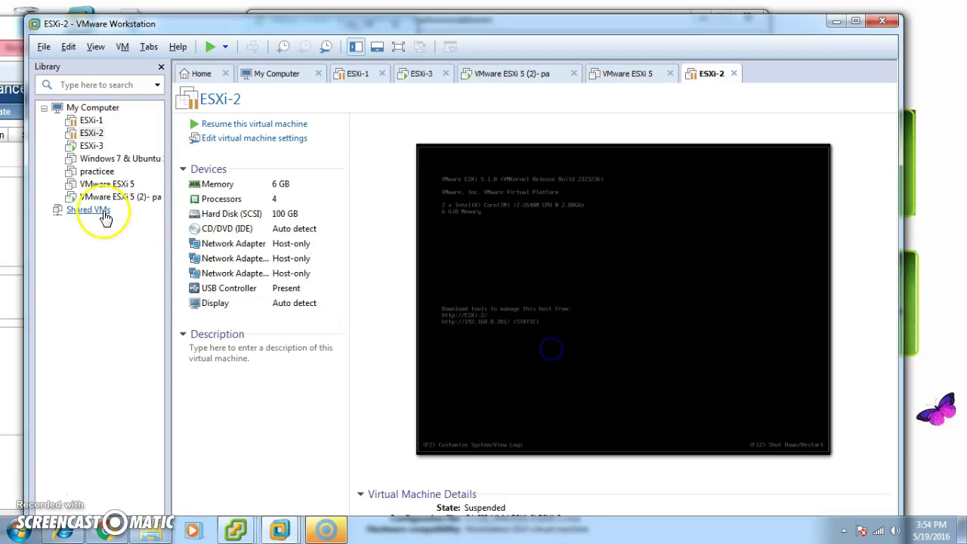
right_click(84, 132)
left_click(154, 379)
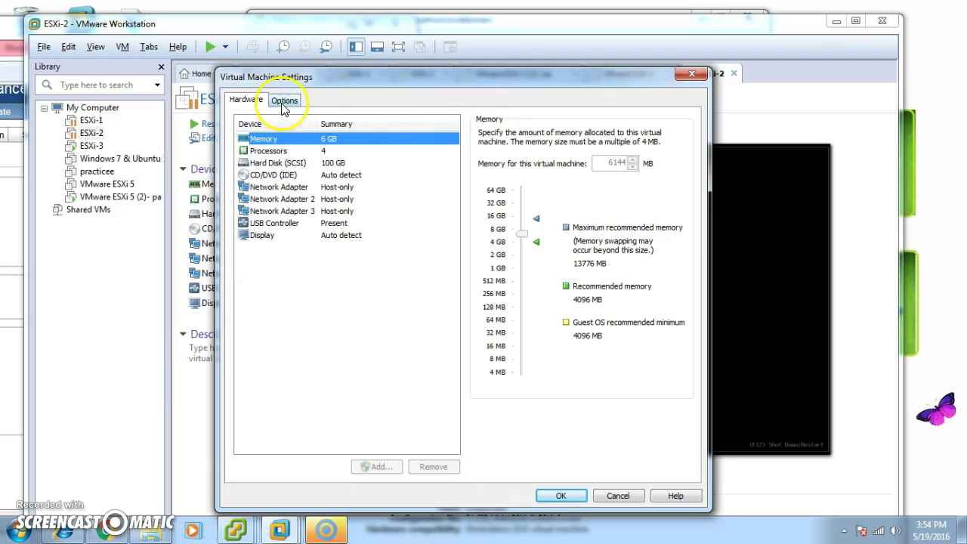
Review ESXi-2's hardware: three network adapters, USB controller, display, hard disk, processor and memory
left_click(284, 101)
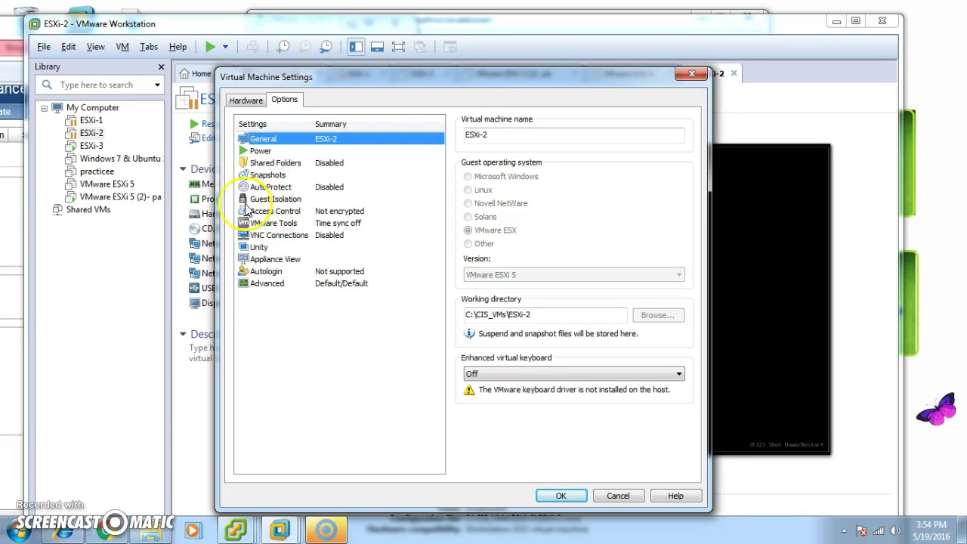
left_click(245, 99)
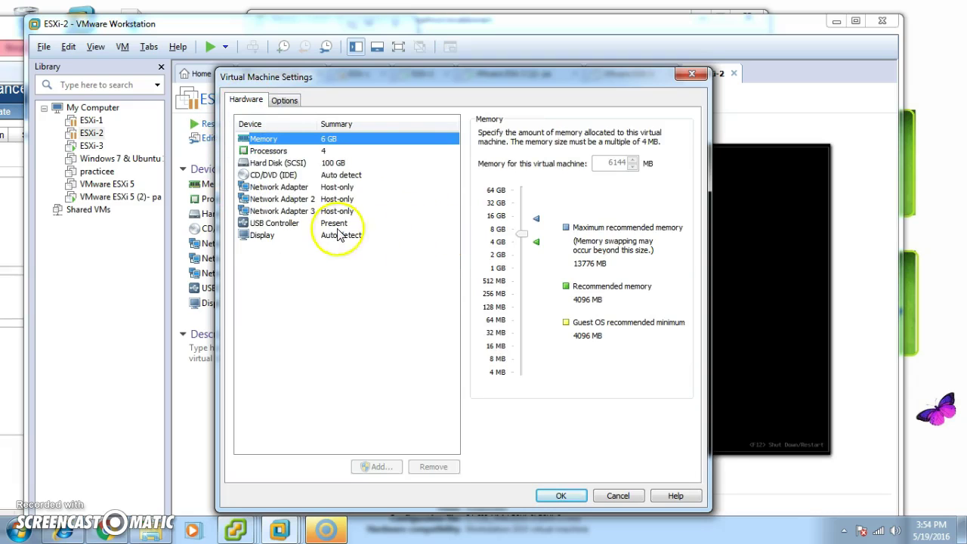
left_click(260, 187)
left_click(271, 200)
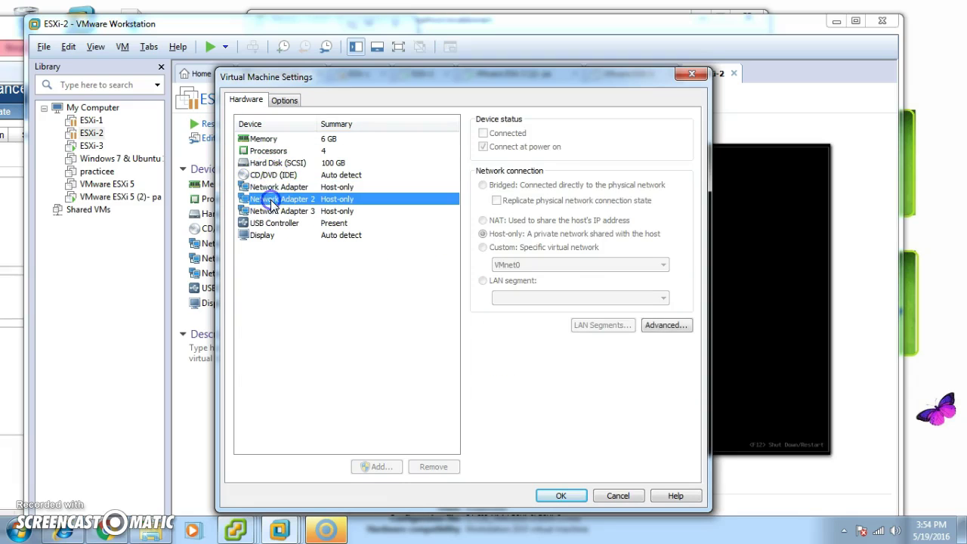
left_click(279, 212)
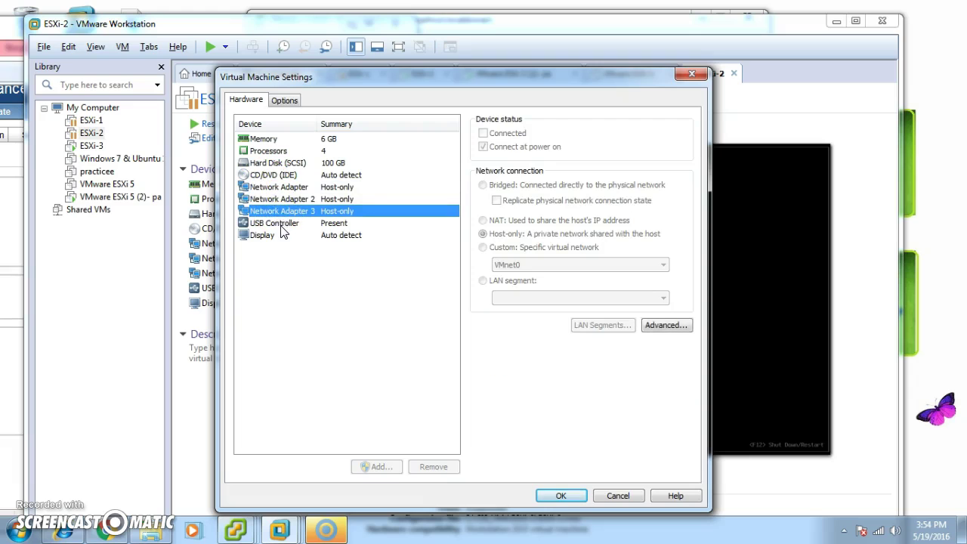
left_click(282, 226)
left_click(271, 236)
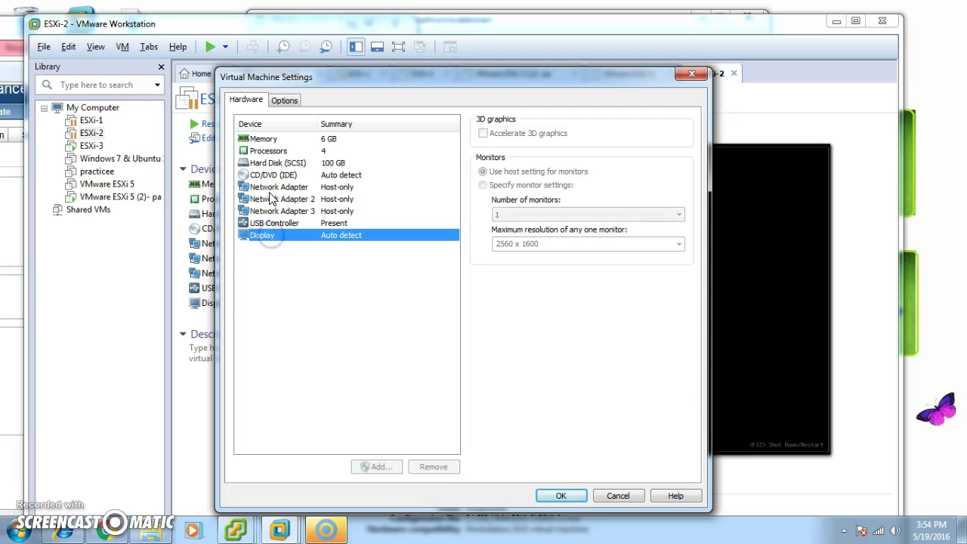
left_click(263, 164)
left_click(263, 153)
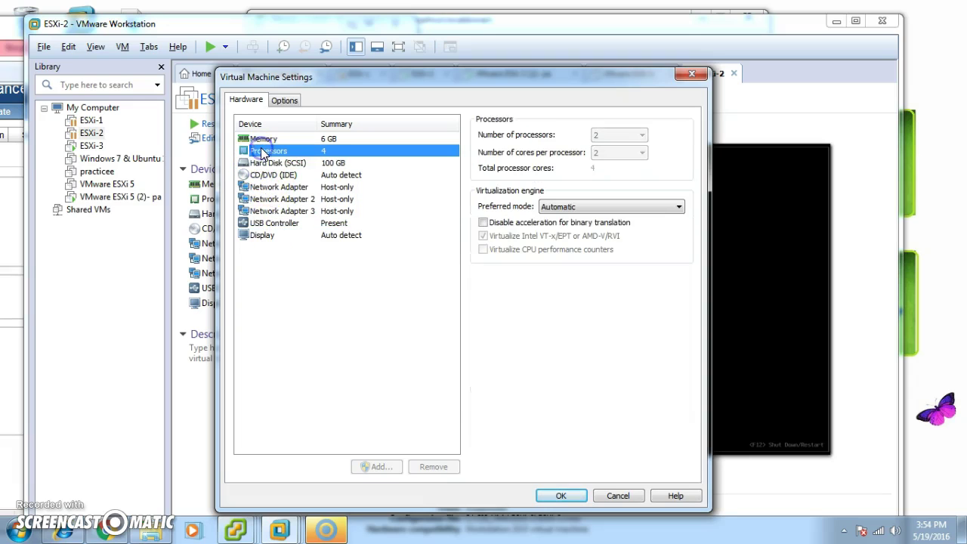
left_click(259, 139)
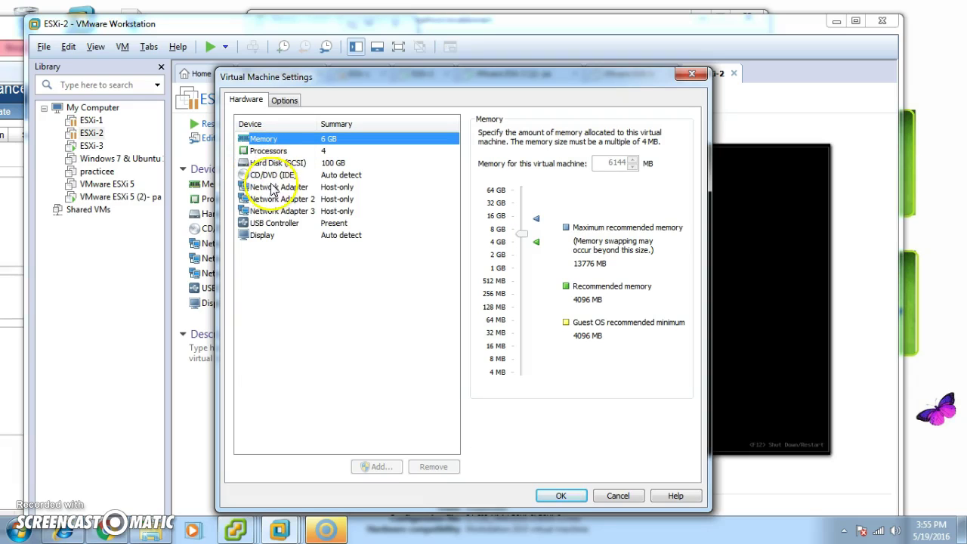
Review ESXi-2's options (snapshots, shared folders, power, Unity, VNC, VMware Tools, access control) and close the dialog
left_click(287, 100)
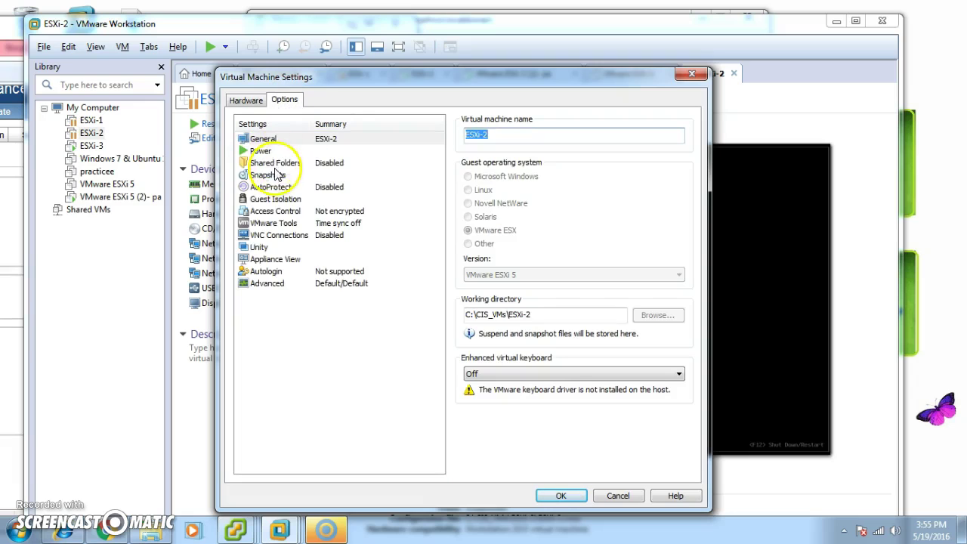
left_click(280, 212)
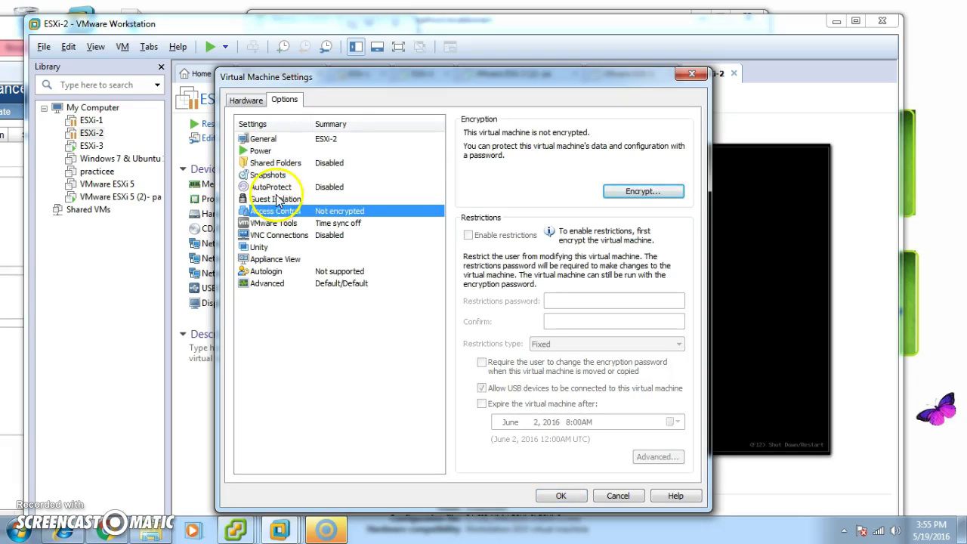
left_click(277, 198)
left_click(274, 186)
left_click(272, 175)
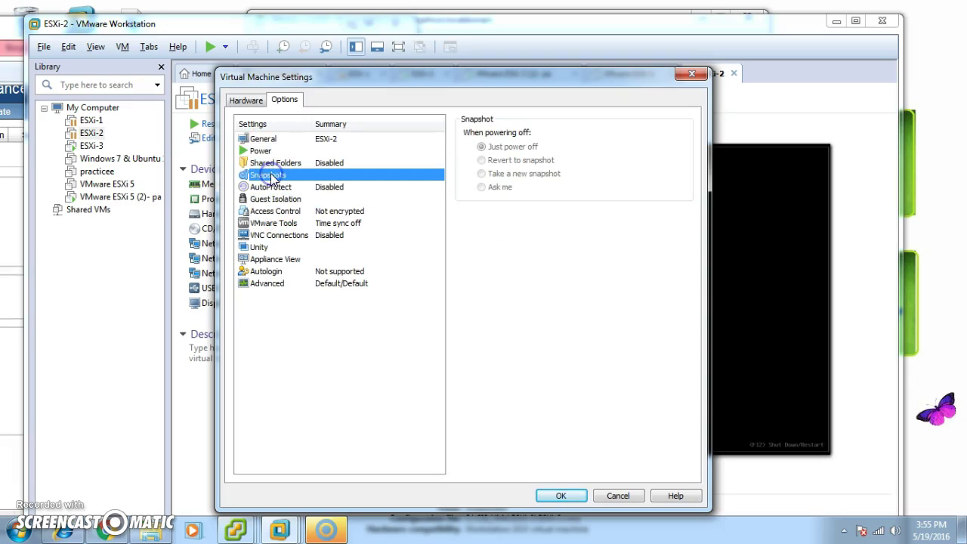
left_click(270, 164)
left_click(265, 151)
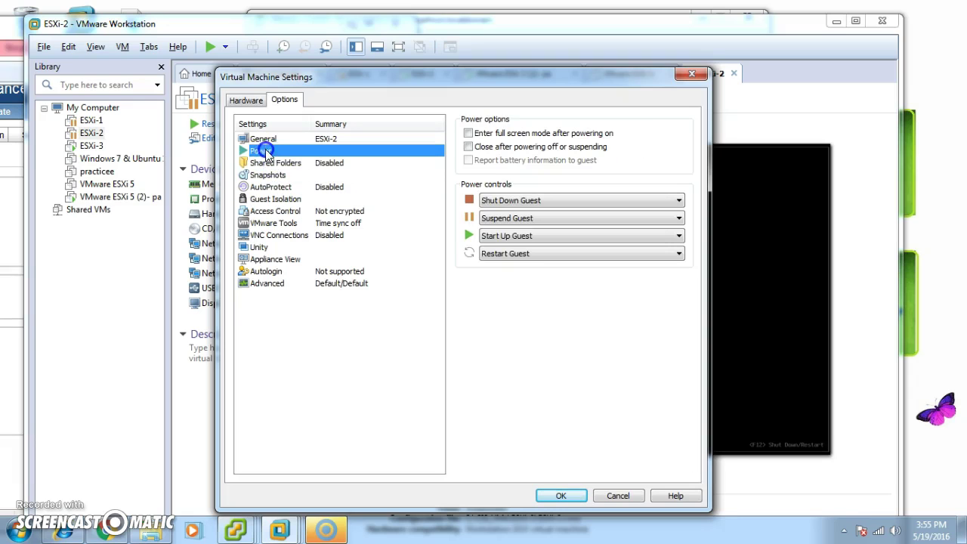
left_click(288, 259)
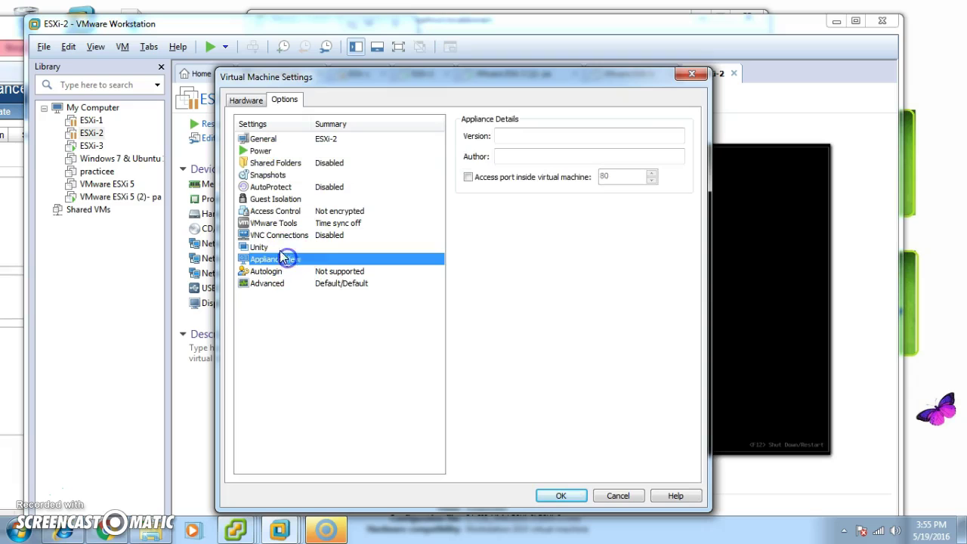
left_click(278, 248)
left_click(279, 236)
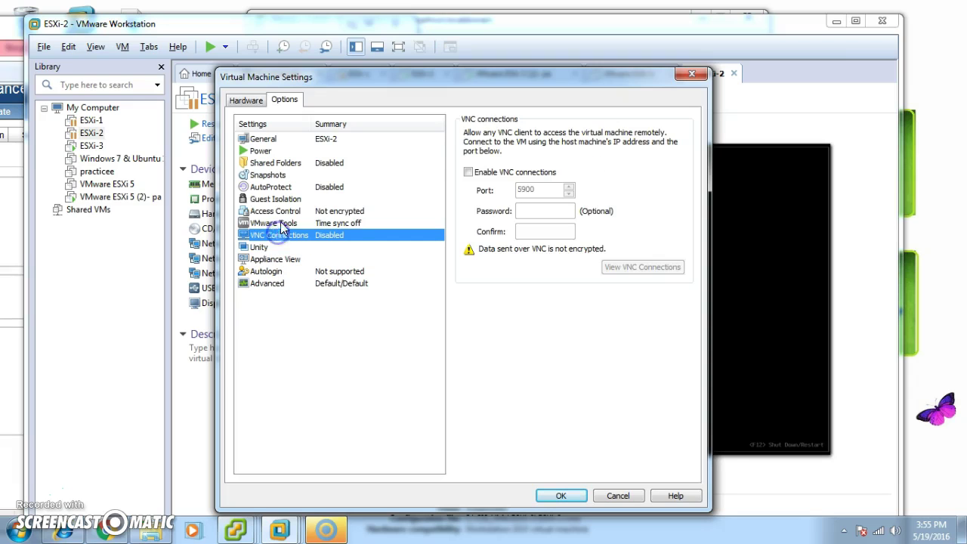
left_click(283, 225)
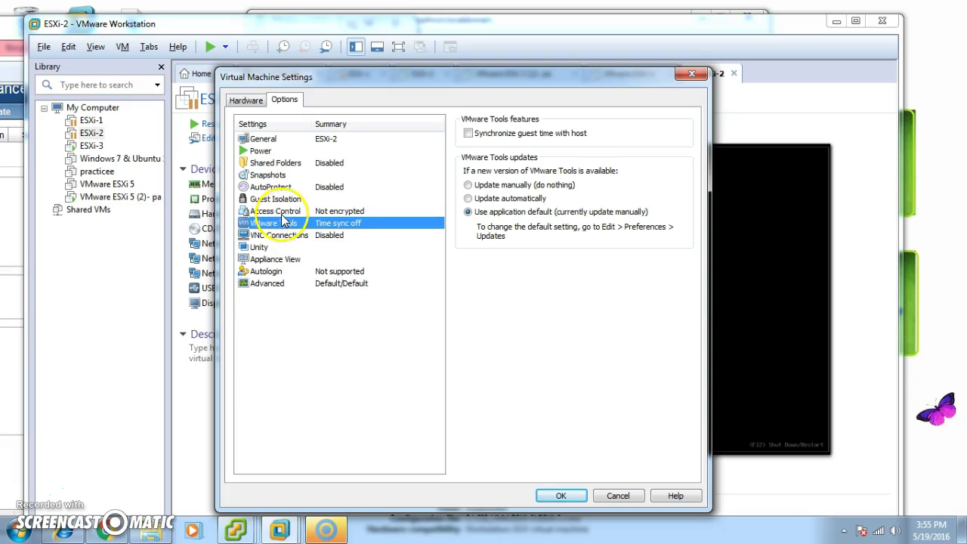
left_click(284, 212)
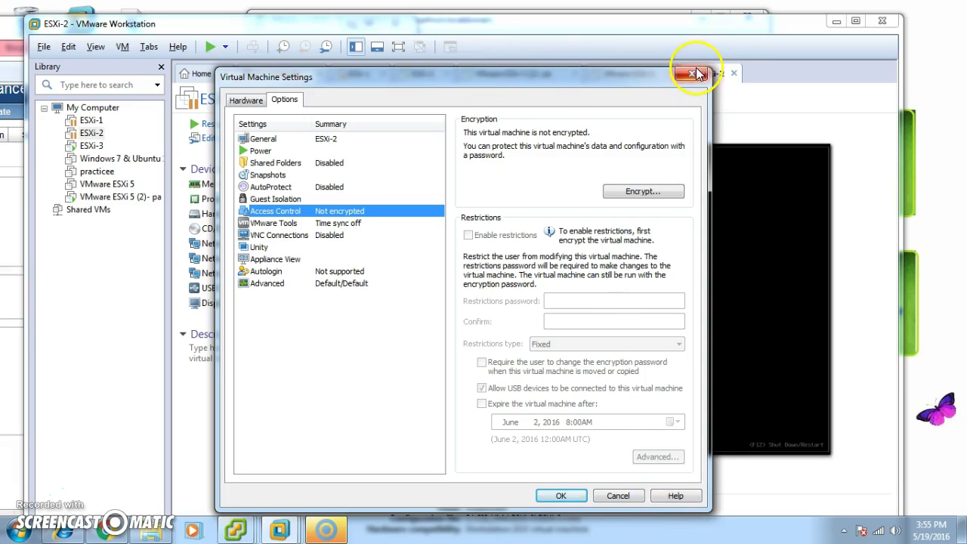
left_click(691, 73)
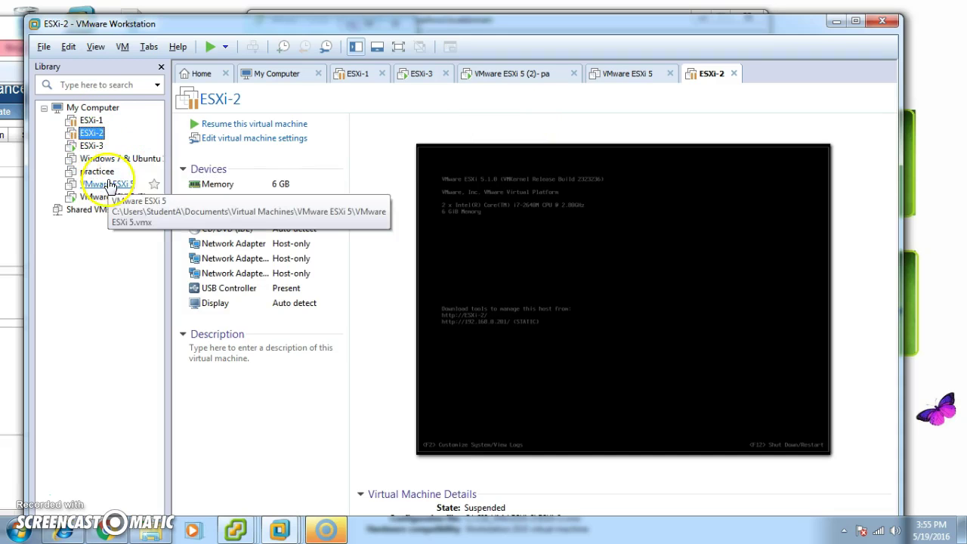
Enable 'Allow some virtual machine memory to be swapped' in Preferences > Memory, then resume ESXi-2
left_click(43, 47)
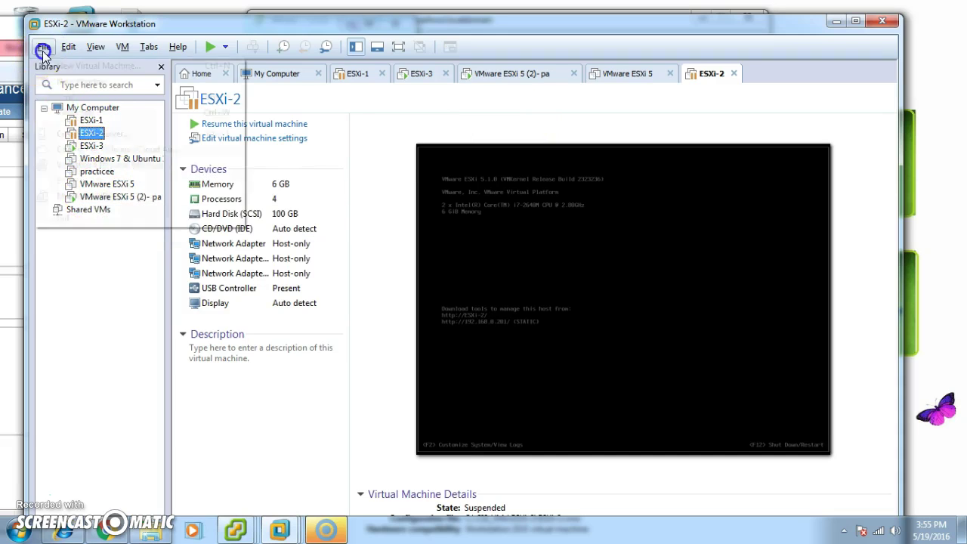
left_click(69, 47)
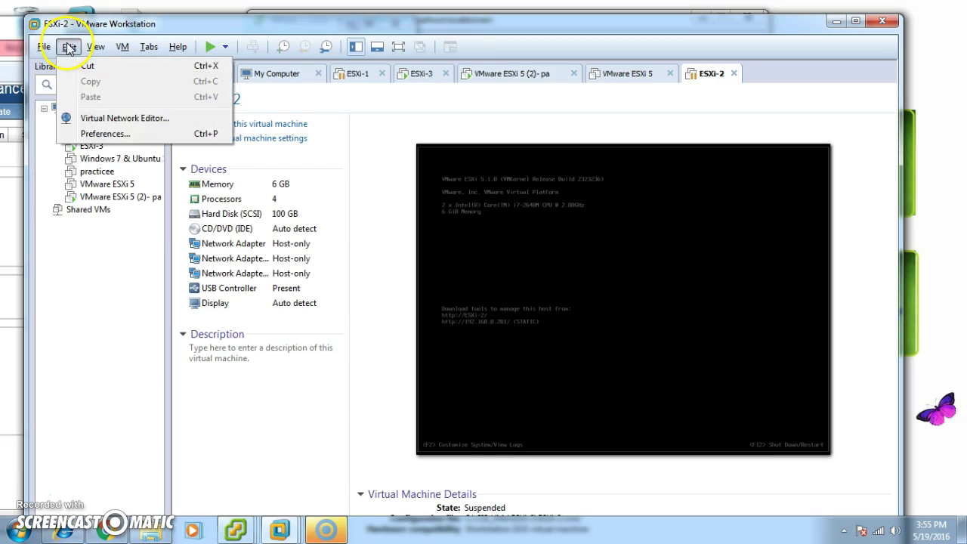
left_click(105, 133)
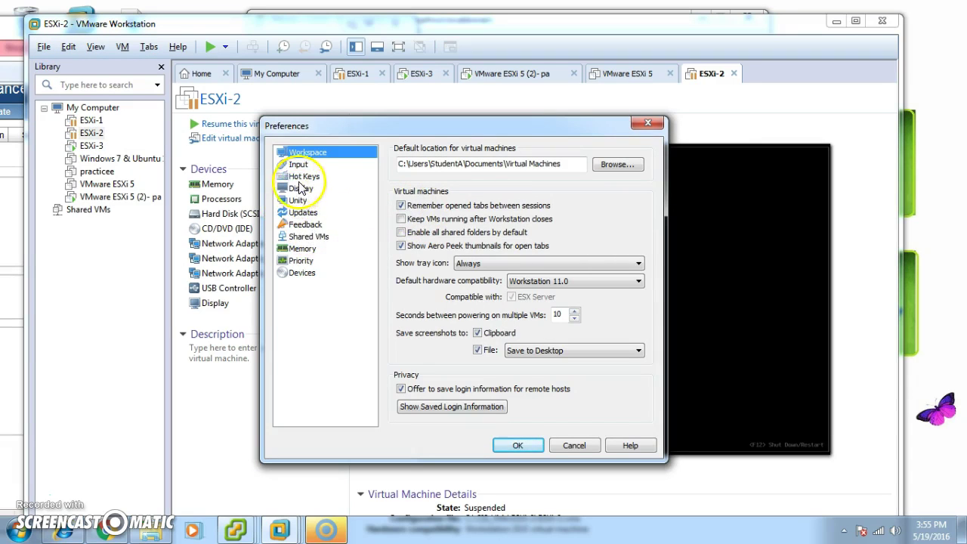
left_click(304, 249)
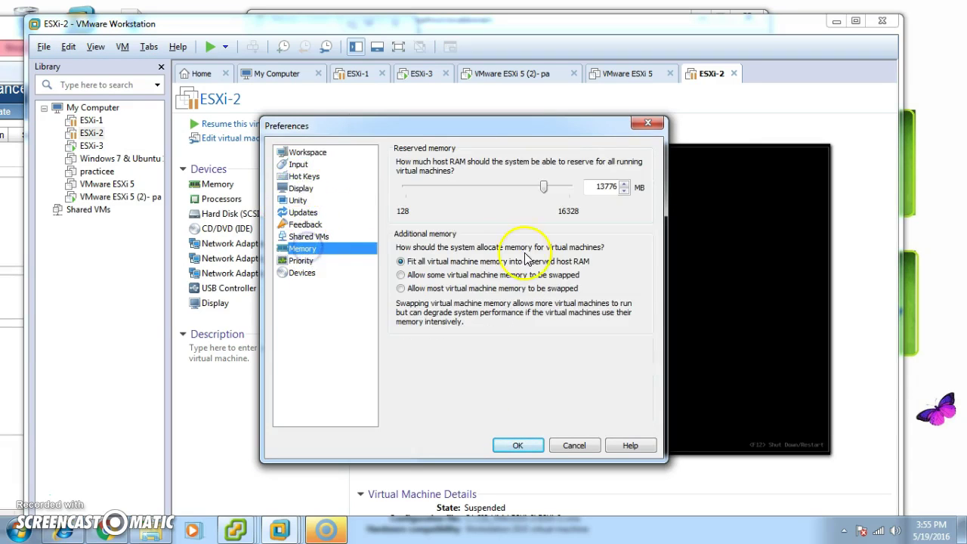
left_click(450, 277)
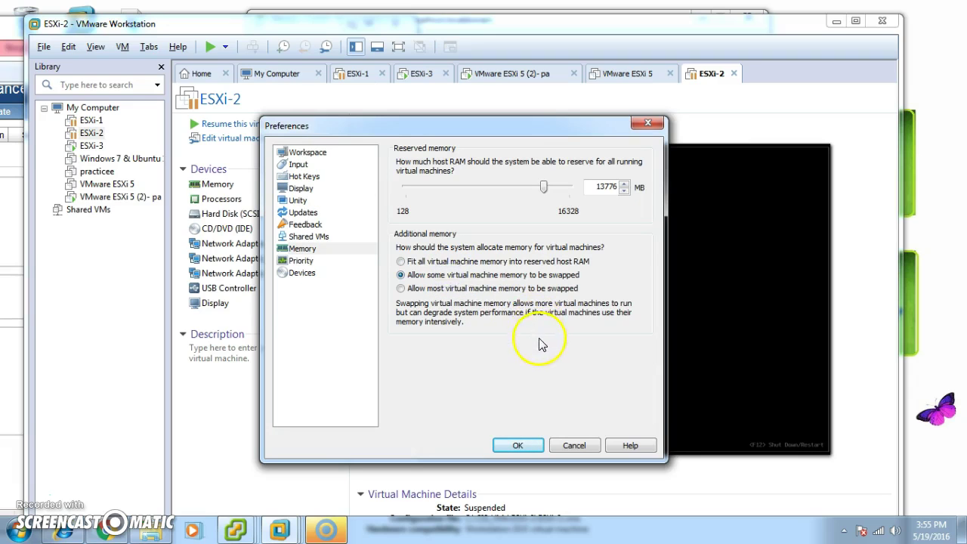
left_click(527, 449)
left_click(241, 124)
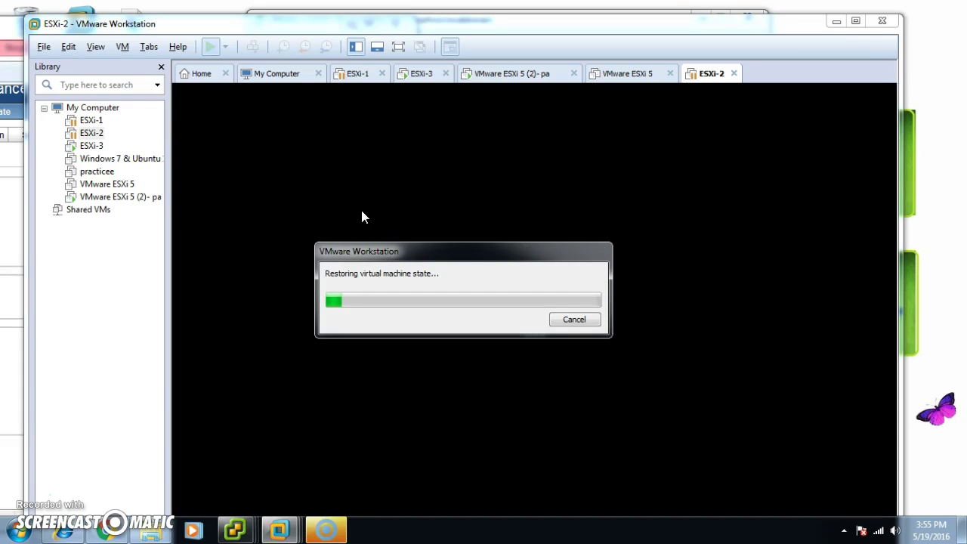
Let ESXi-2's suspended-state restore continue in VMware Workstation
left_click(358, 222)
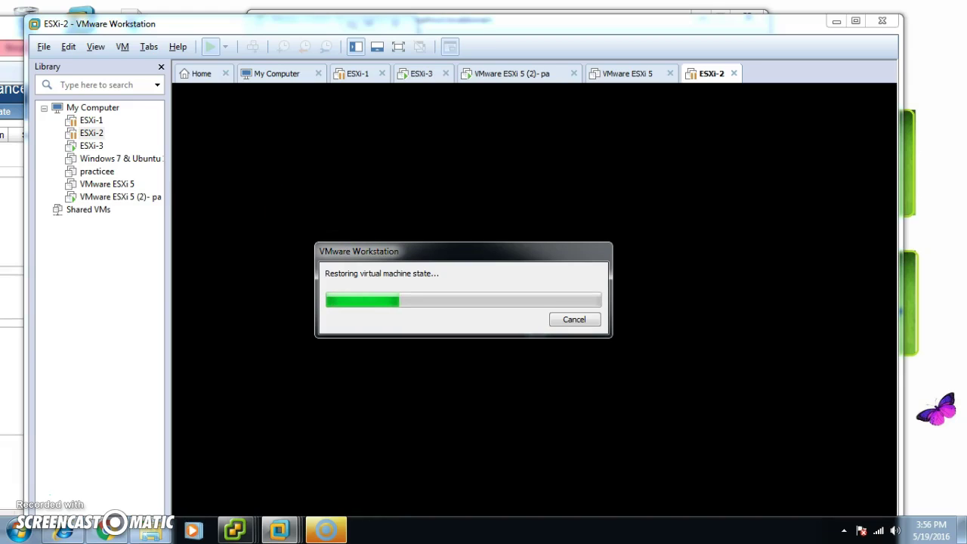
Return to the Add Host wizard, retry 192.168.0.201, and close another connection error
left_click(837, 22)
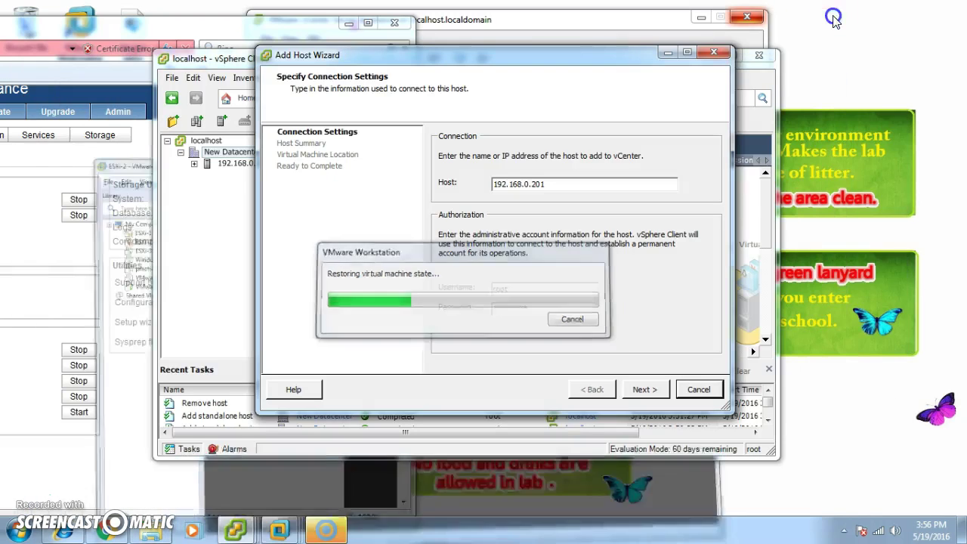
left_click(639, 390)
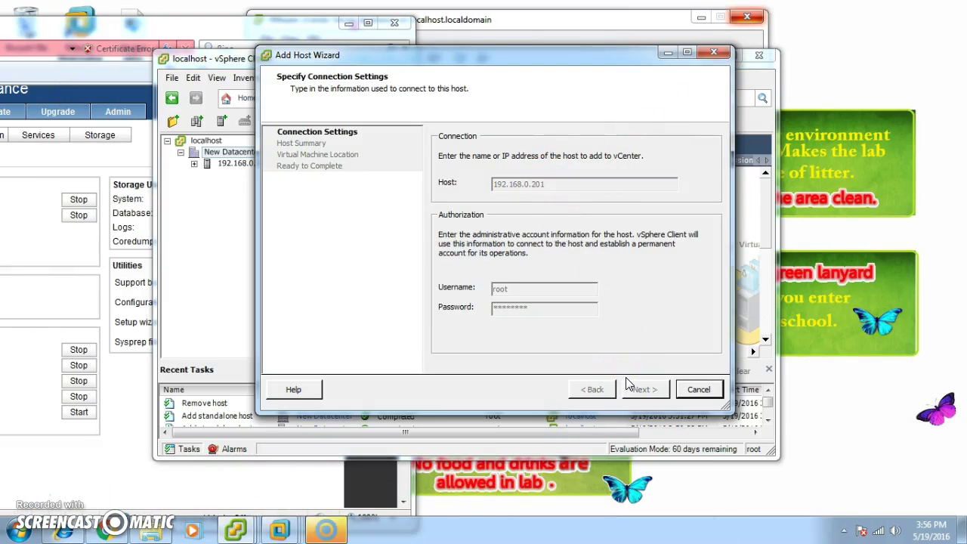
left_click(630, 193)
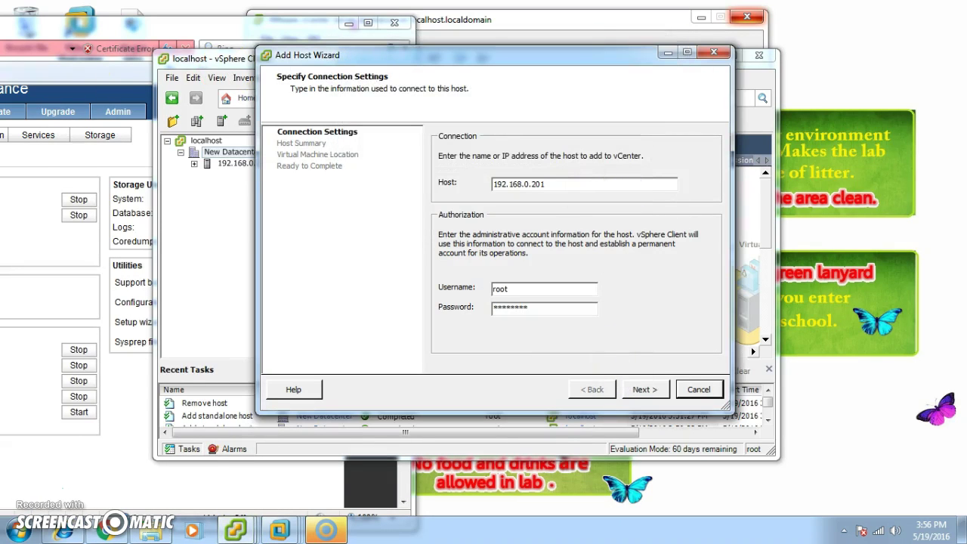
left_click(19, 529)
Connect to 192.168.0.201, trust its certificate, take over management, keep the Enterprise Plus licence, and finish
left_click(747, 390)
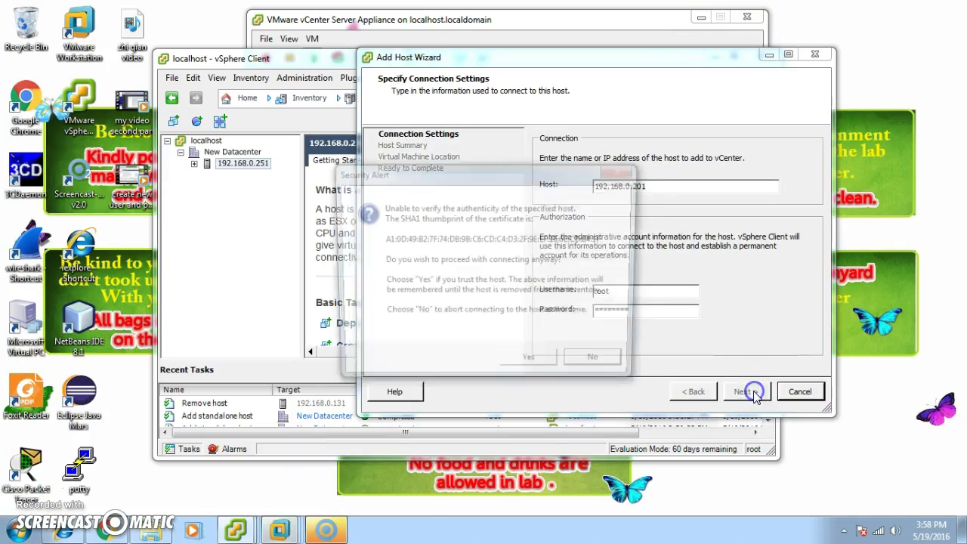
left_click(425, 367)
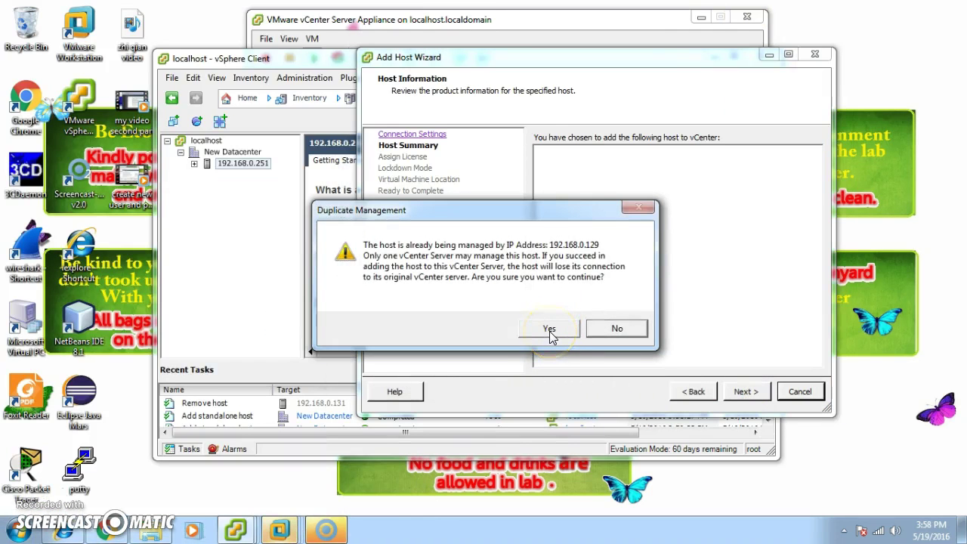
left_click(556, 332)
left_click(744, 392)
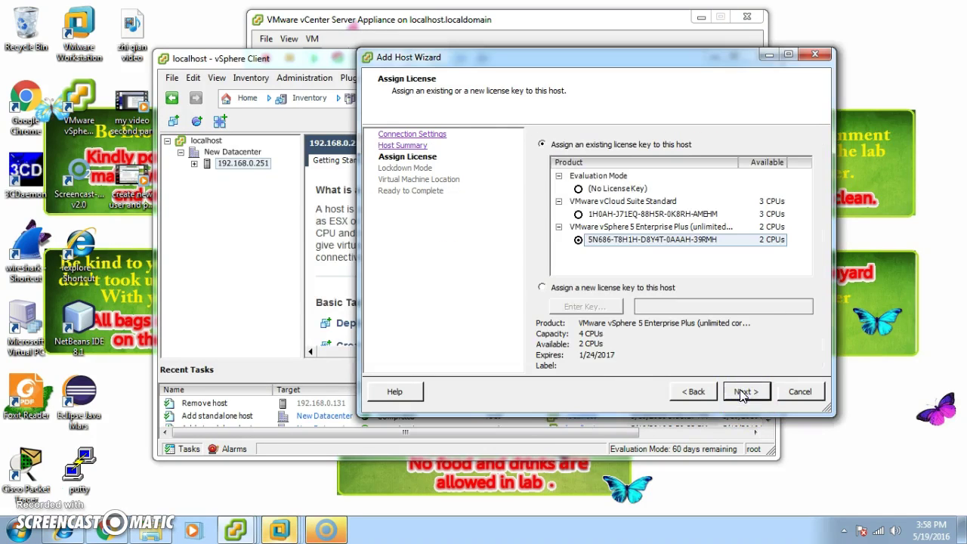
left_click(744, 392)
left_click(512, 268)
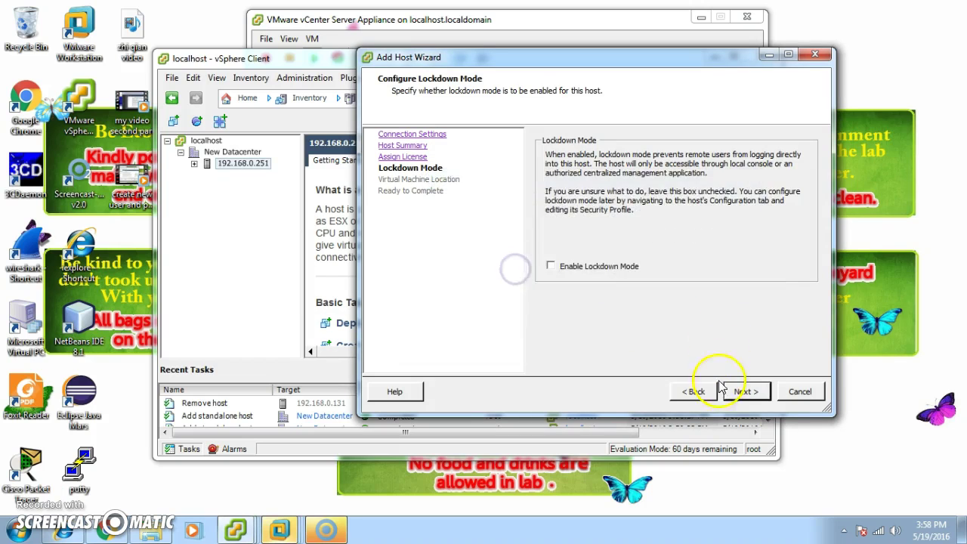
left_click(744, 391)
left_click(744, 391)
left_click(744, 391)
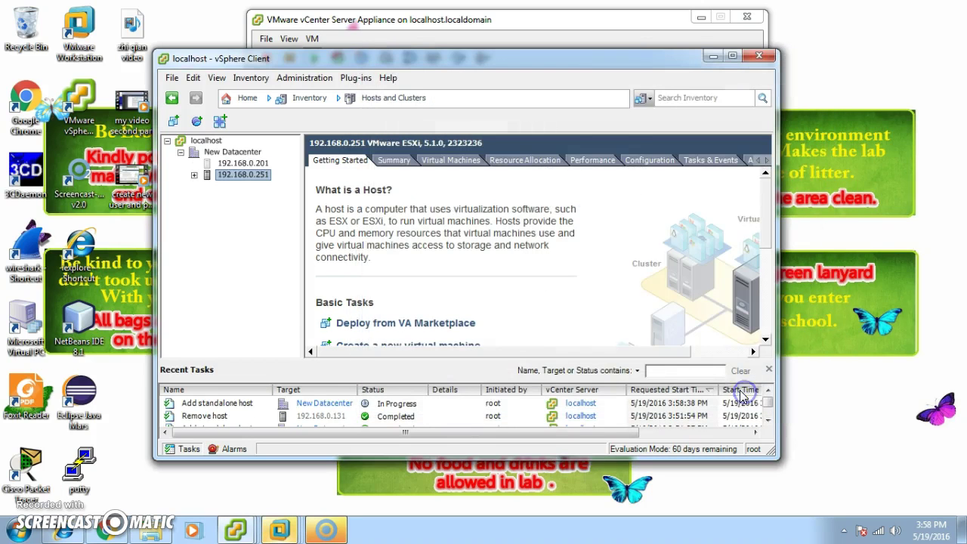
View the New Datacenter overview, check the VMware ESXi 5 (2) console's address, then minimize Workstation
left_click(232, 153)
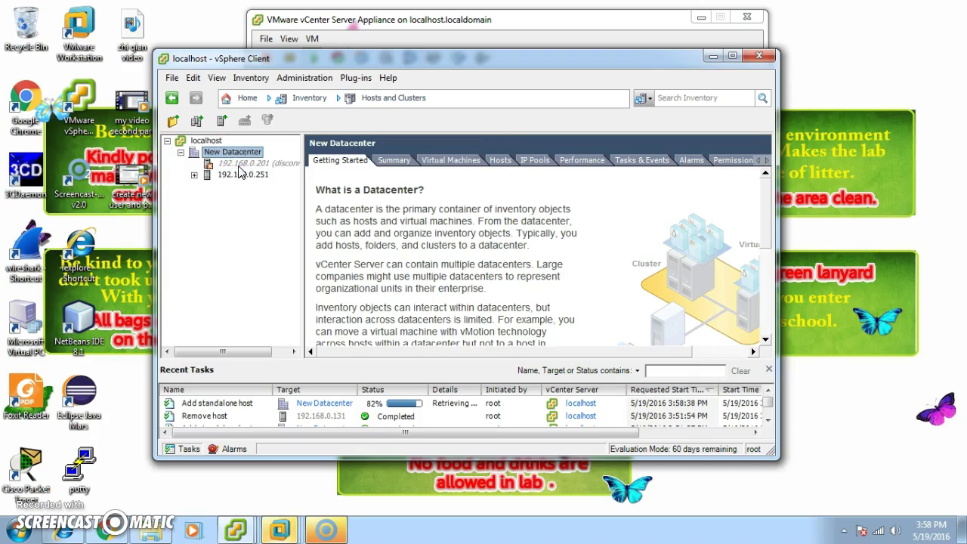
left_click(241, 175)
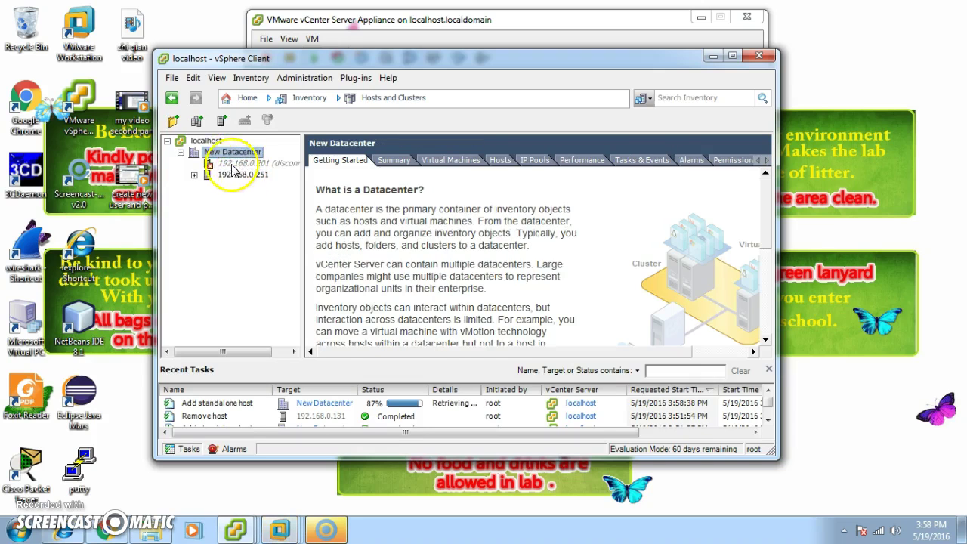
mouse_move(280, 529)
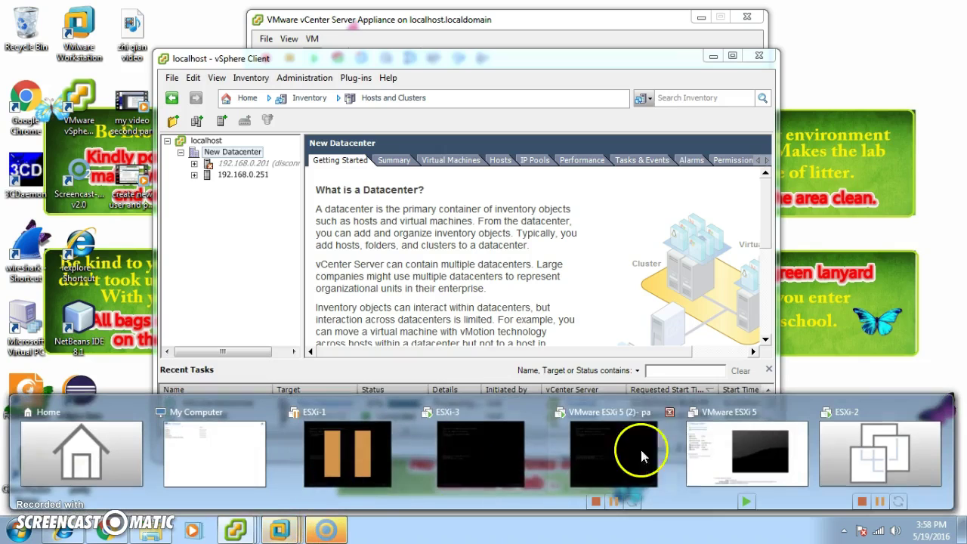
left_click(659, 442)
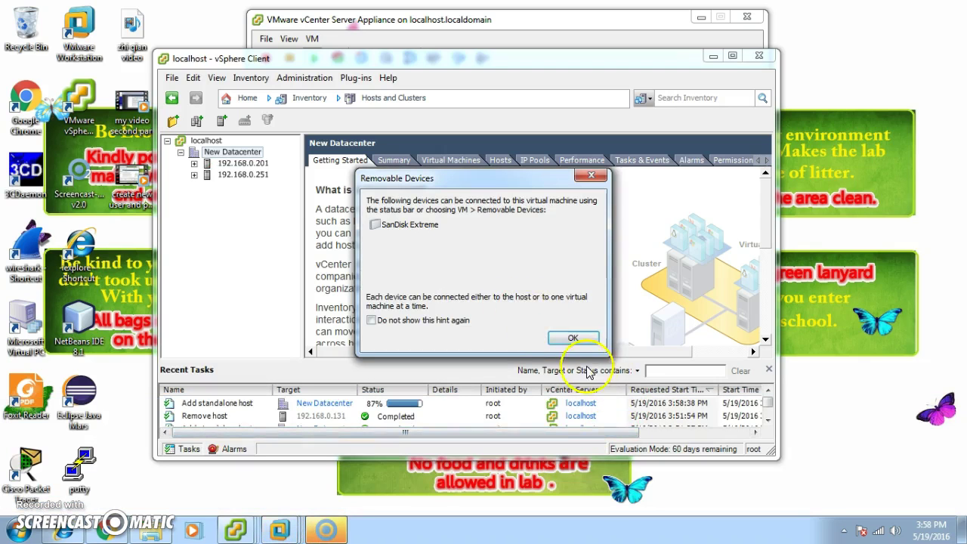
left_click(573, 338)
mouse_move(280, 529)
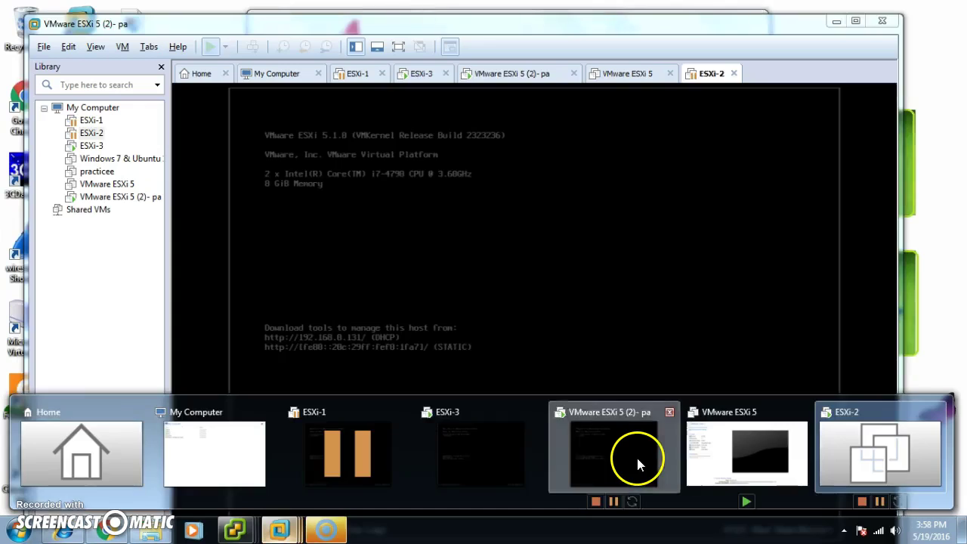
left_click(637, 455)
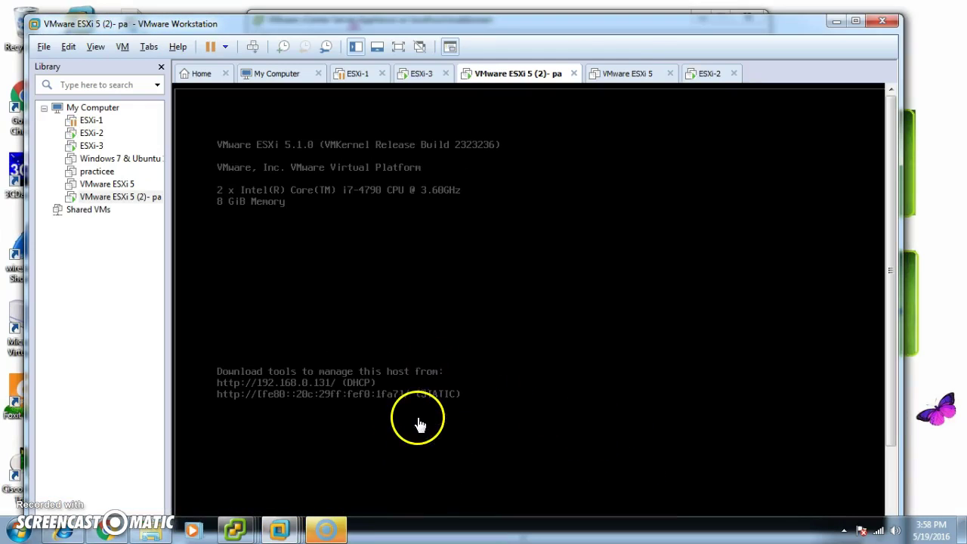
left_click(837, 22)
Start Add Host on New Datacenter and enter host address 192.168.0.131, checking it on the ESXi console
right_click(218, 153)
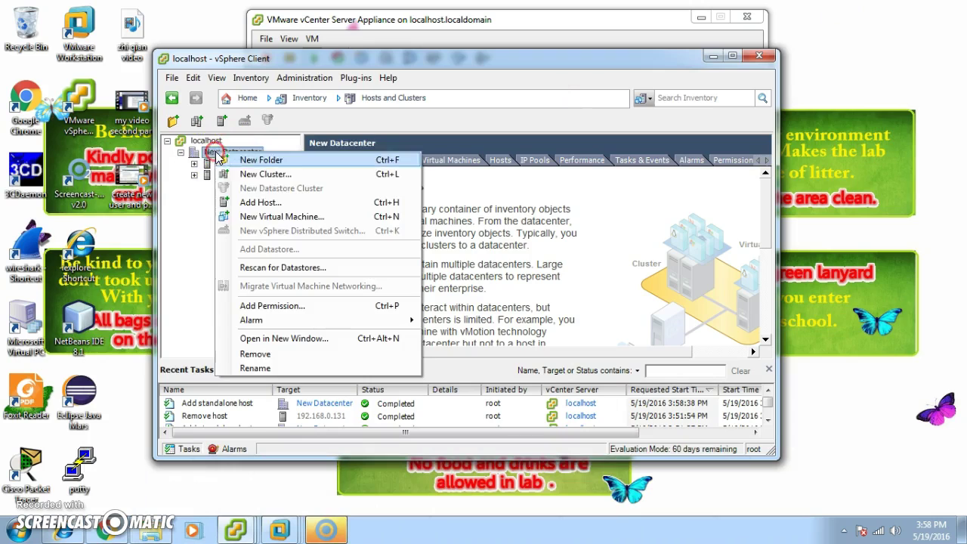
left_click(227, 203)
left_click(525, 213)
type("192.136")
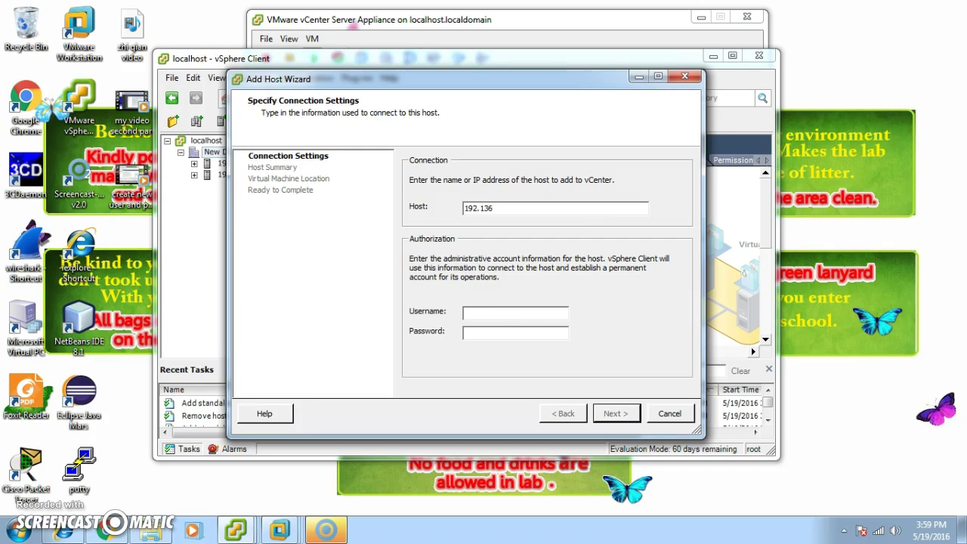
key("BackSpace")
key("BackSpace")
type("68.")
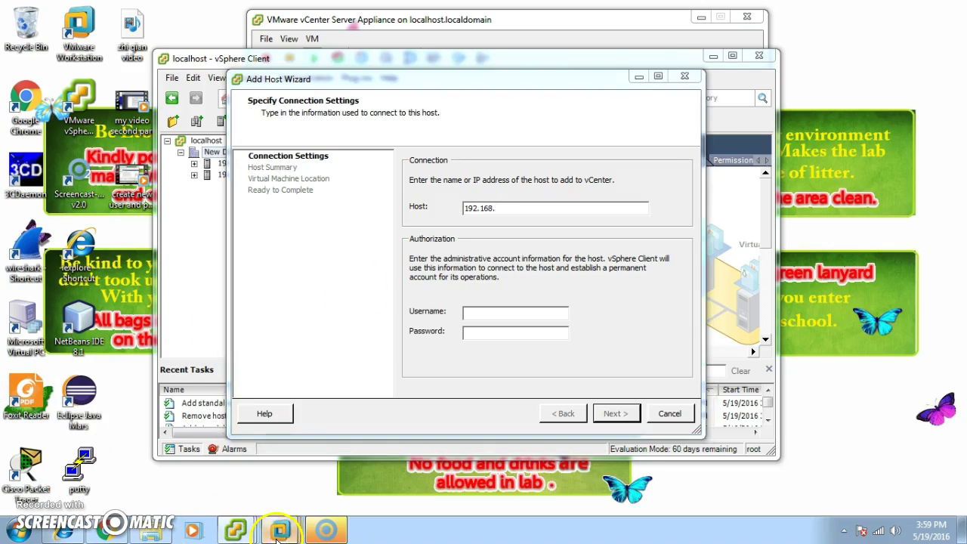
mouse_move(280, 530)
left_click(612, 450)
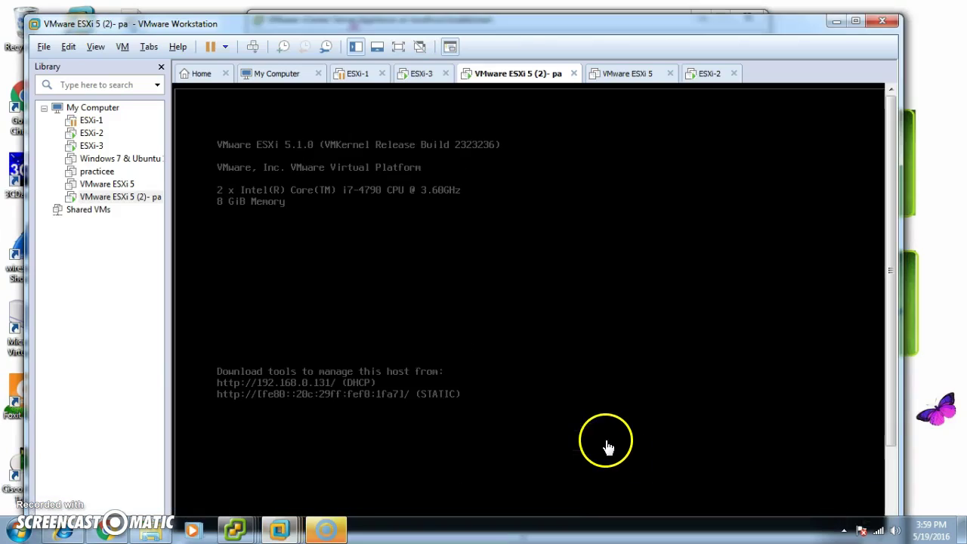
left_click(839, 22)
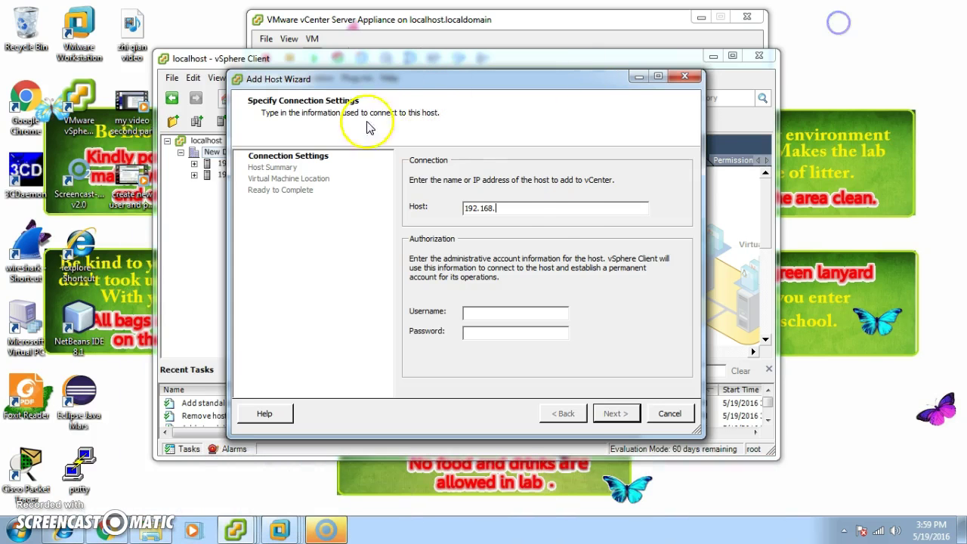
type("0.131")
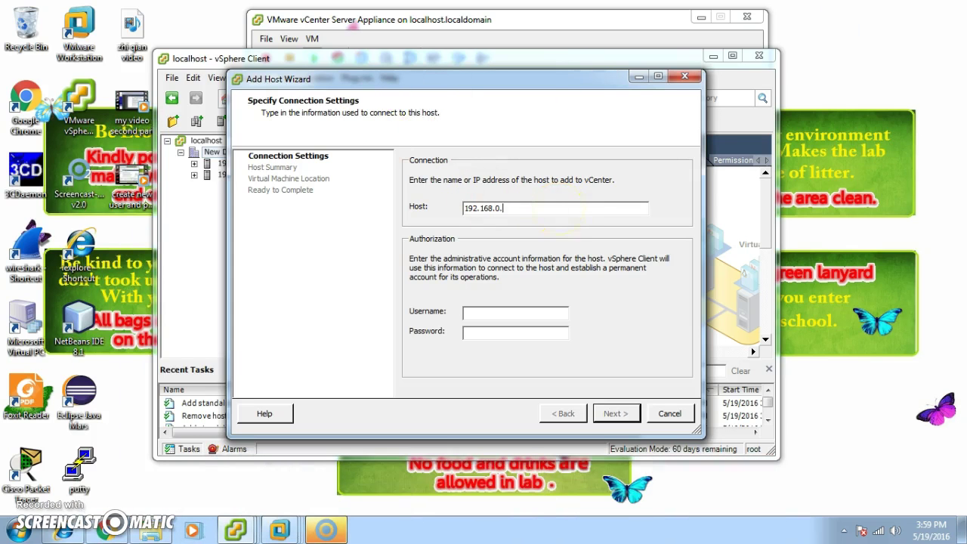
Enter username root and the account password, submit, and answer the certificate Security Alert
left_click(547, 313)
type("root")
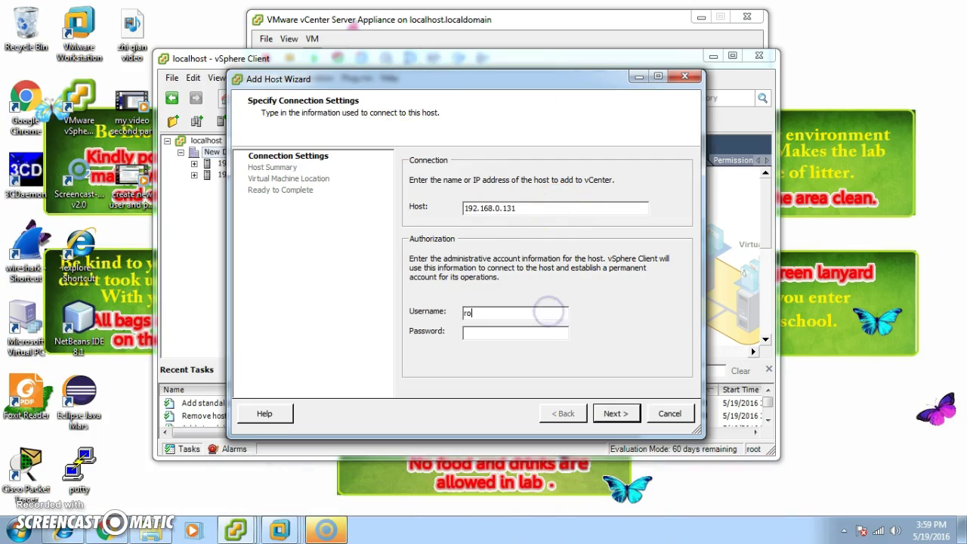
left_click(473, 336)
type("******")
key("Return")
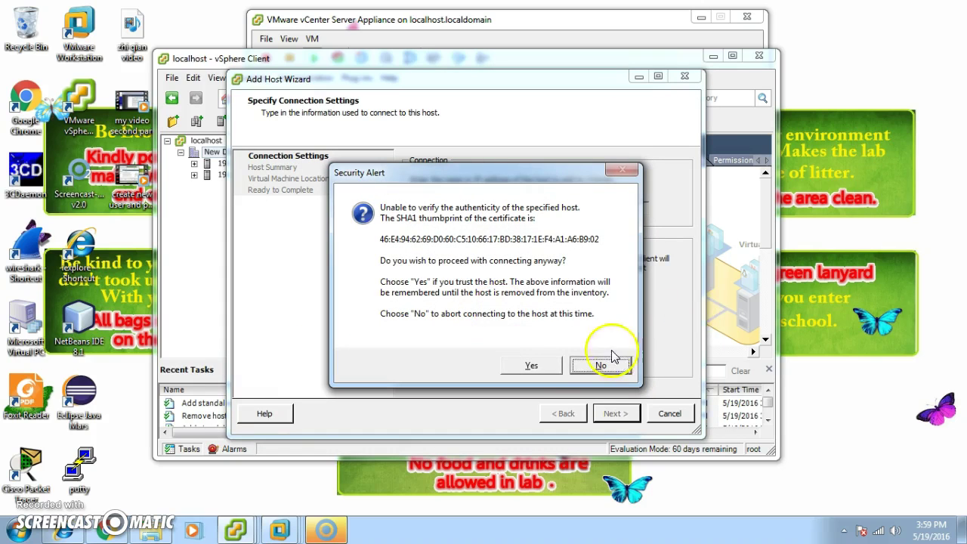
left_click(531, 359)
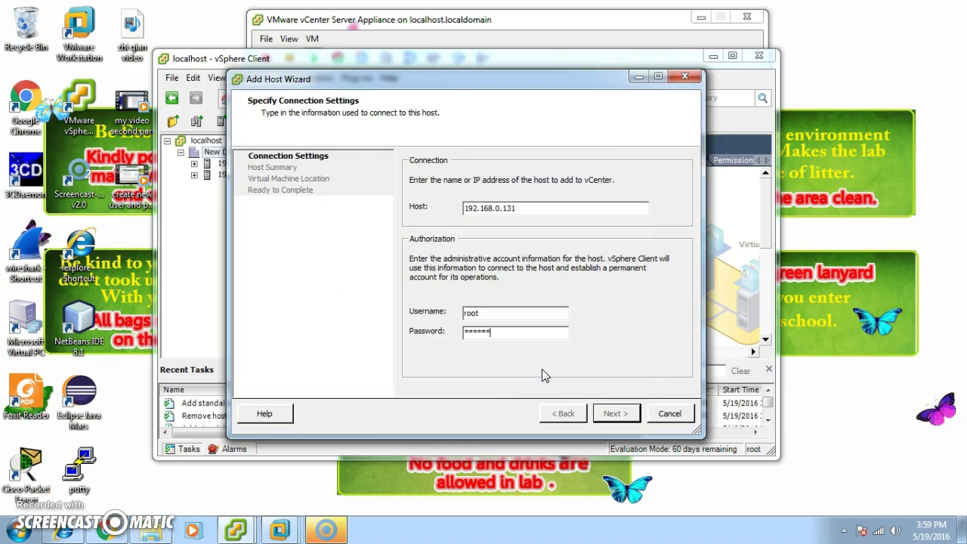
Dismiss the login error, retype the root password for 192.168.0.131 and resubmit
left_click(564, 367)
left_click(618, 219)
left_click(492, 333)
key("BackSpace")
key("BackSpace")
key("BackSpace")
key("BackSpace")
key("BackSpace")
key("BackSpace")
type("***")
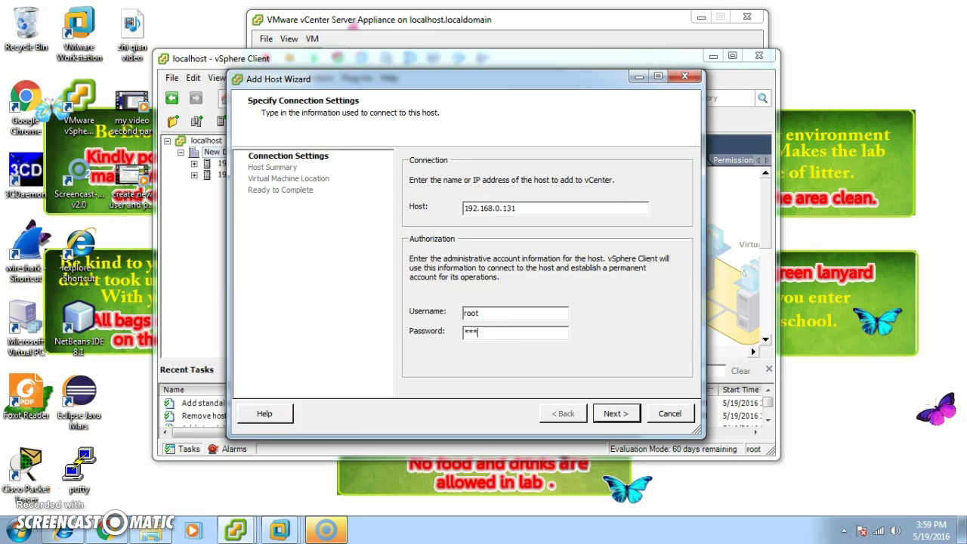
type("***")
key("Return")
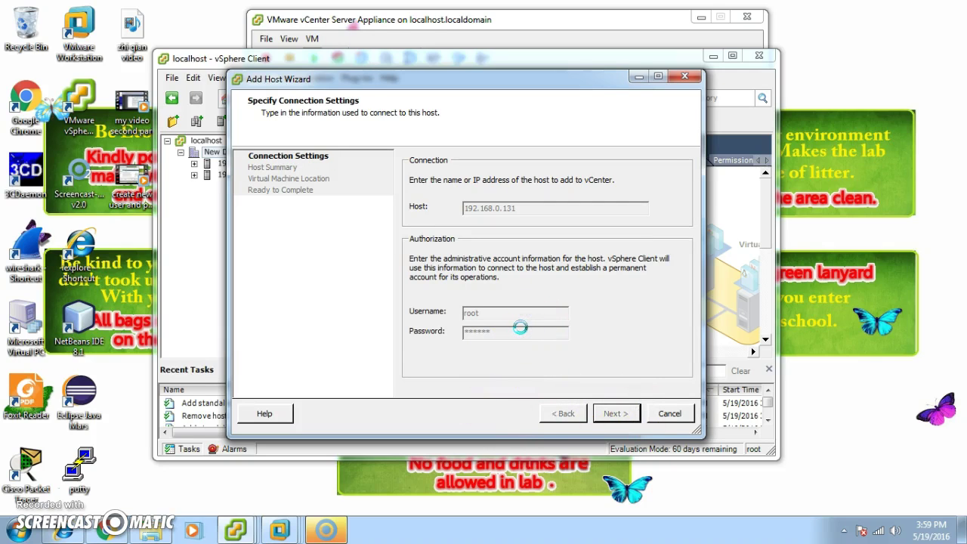
Dismiss the new login error, clear the Password field and submit the connection again
left_click(615, 217)
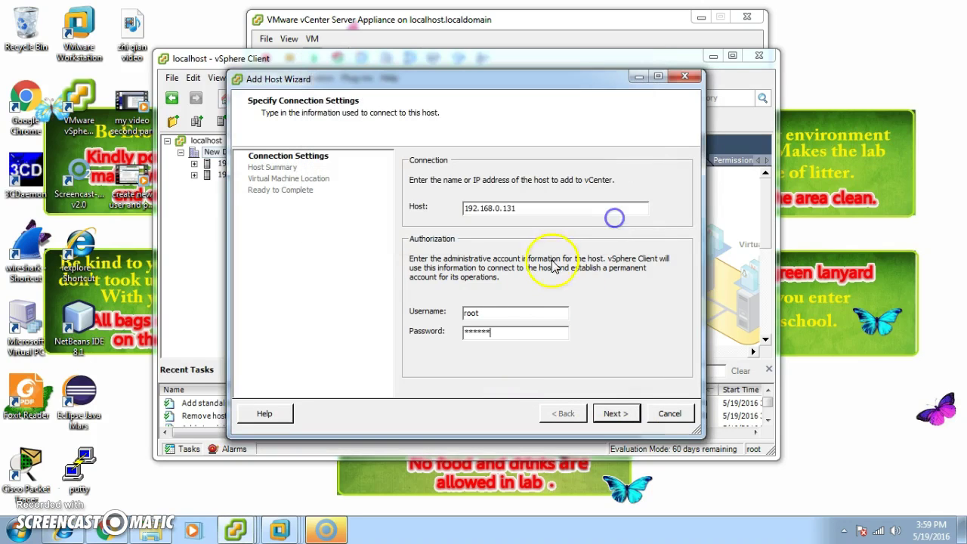
left_click_drag(497, 331, 184, 302)
key("BackSpace")
left_click(618, 411)
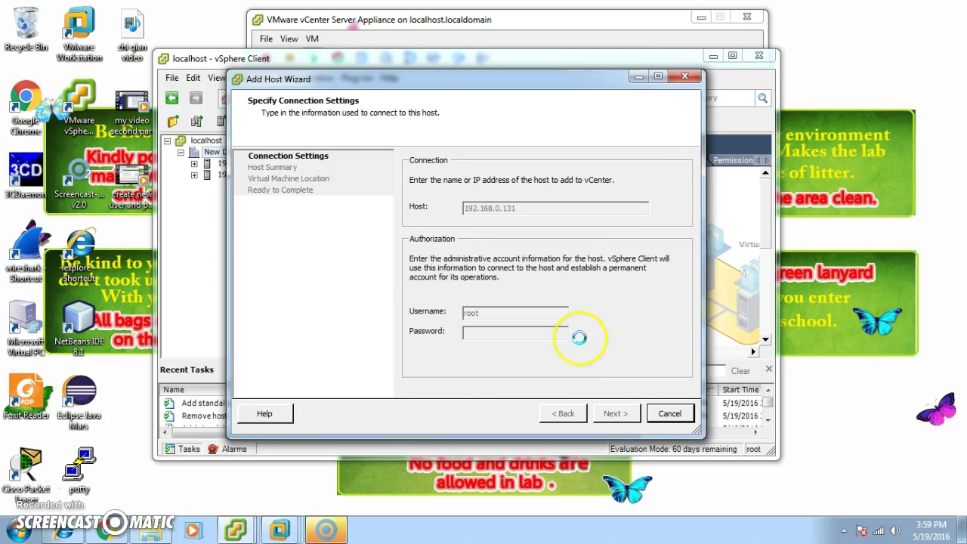
Check the second ESXi host's console, then dismiss the error and ready the Password field
left_click(274, 526)
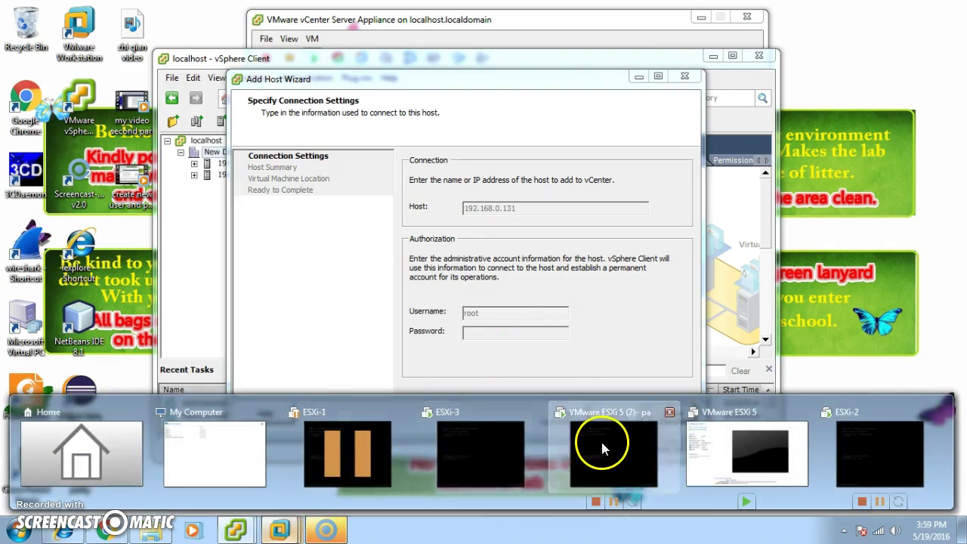
left_click(603, 445)
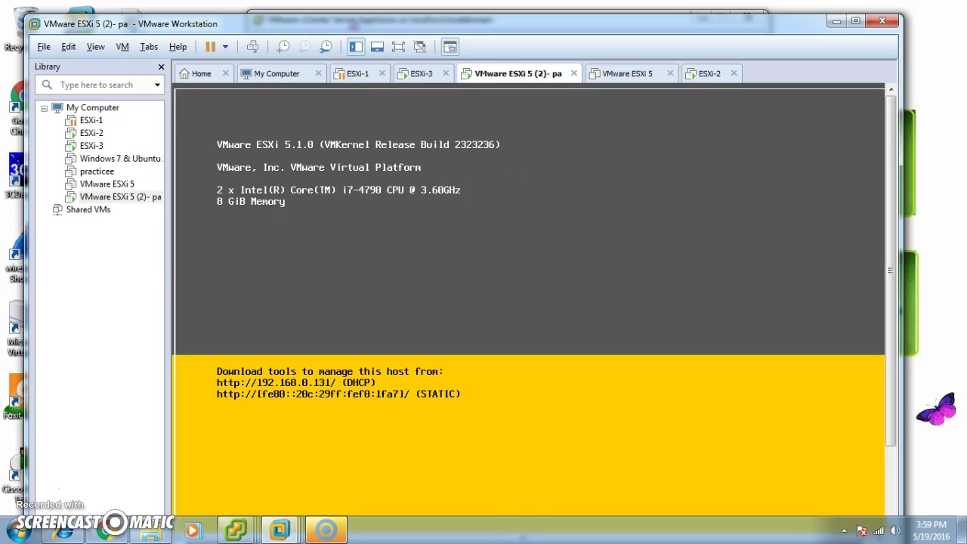
left_click(836, 20)
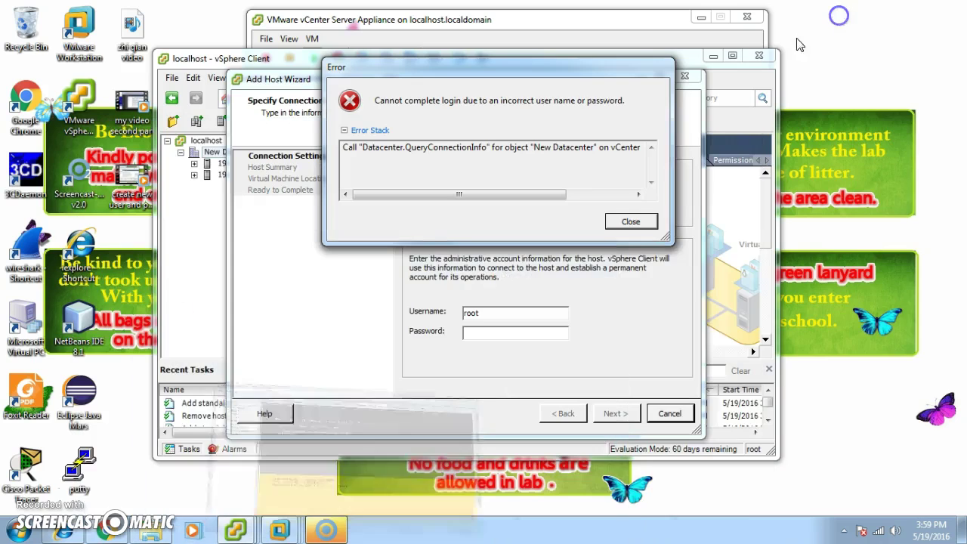
left_click(631, 220)
left_click(501, 333)
Submit the corrected root password and continue past the host summary to the licence step
type("********")
left_click(589, 414)
left_click(612, 413)
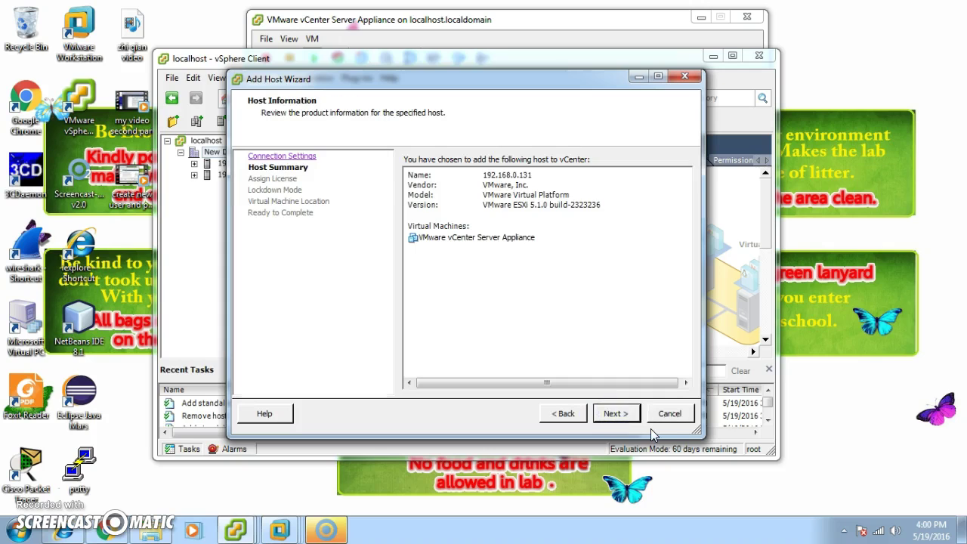
left_click(638, 415)
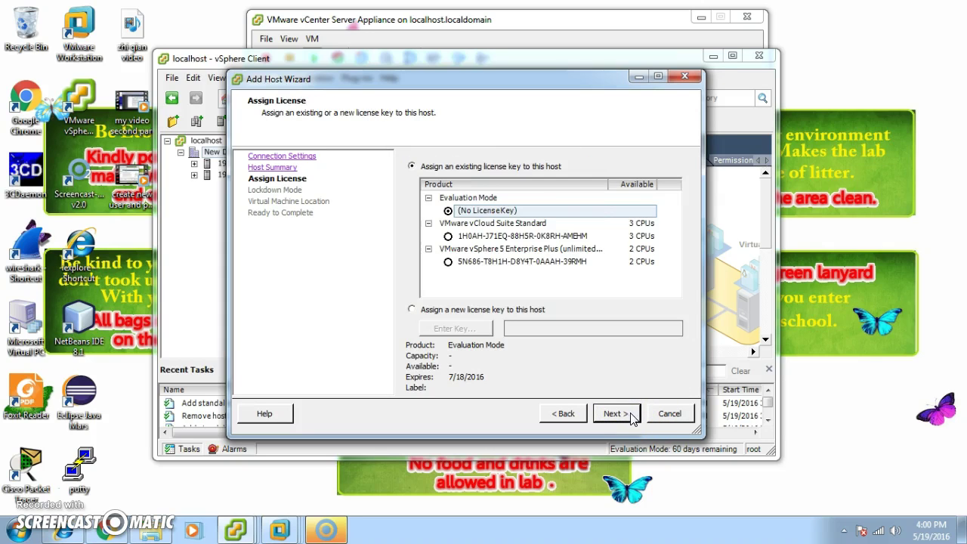
left_click(631, 416)
Assign the vCloud Suite Standard licence and continue past Lockdown Mode to Virtual Machine Location
left_click(563, 413)
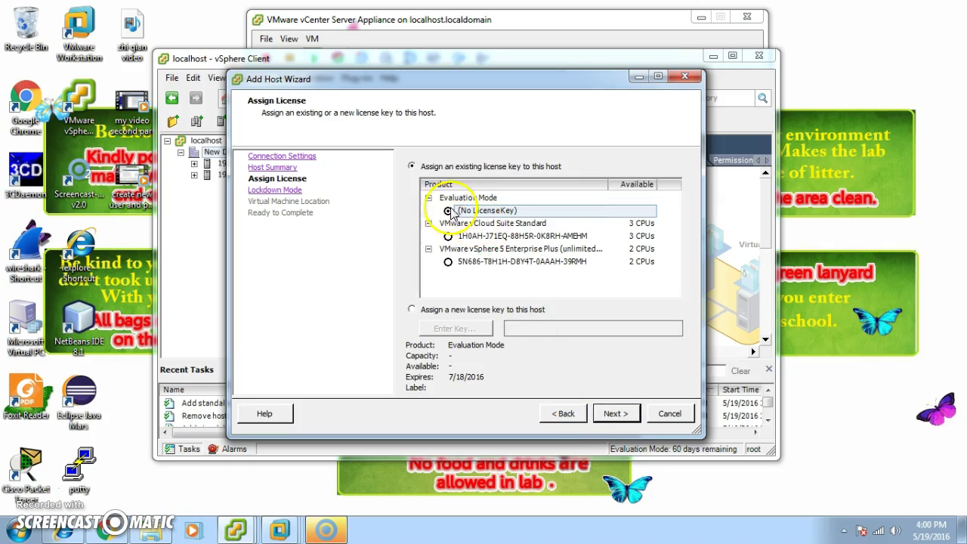
left_click(483, 238)
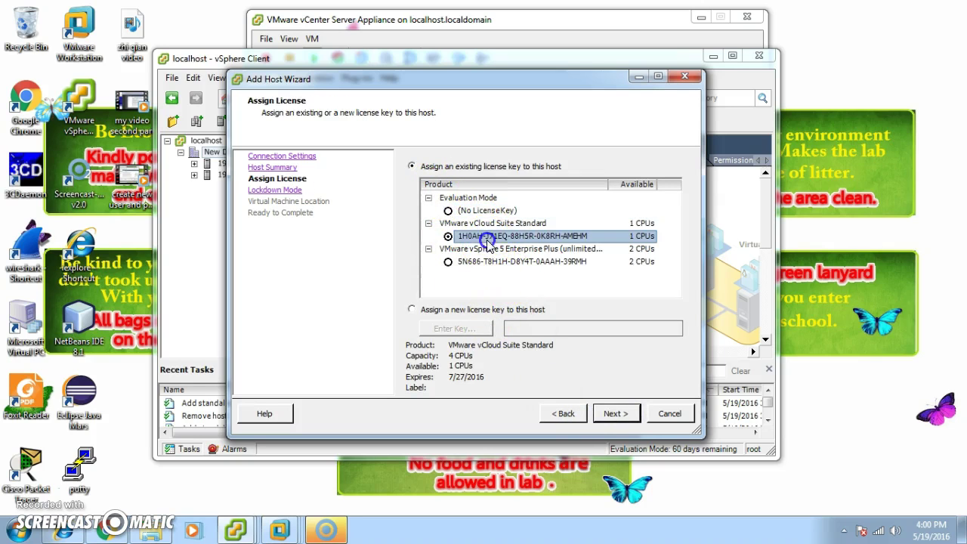
left_click(601, 413)
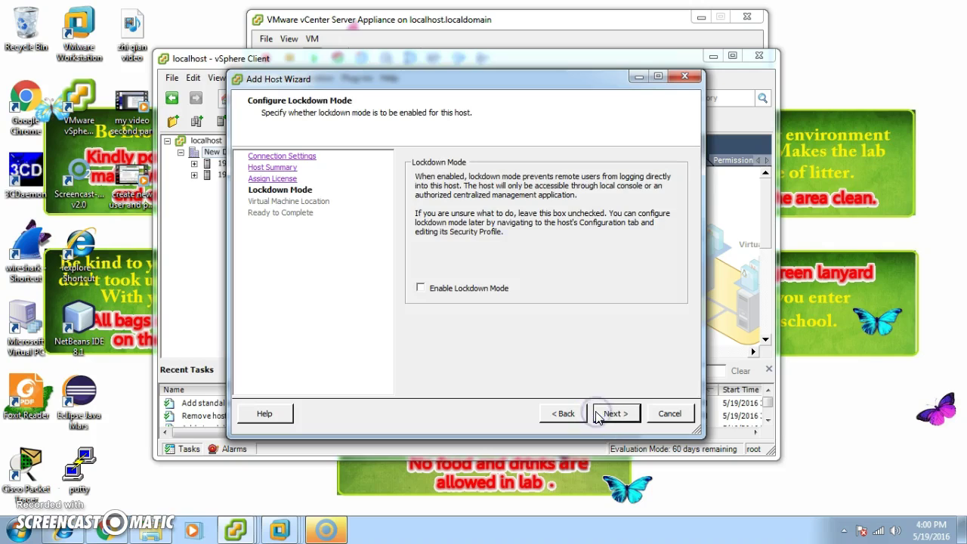
left_click(597, 414)
left_click(579, 413)
left_click(578, 414)
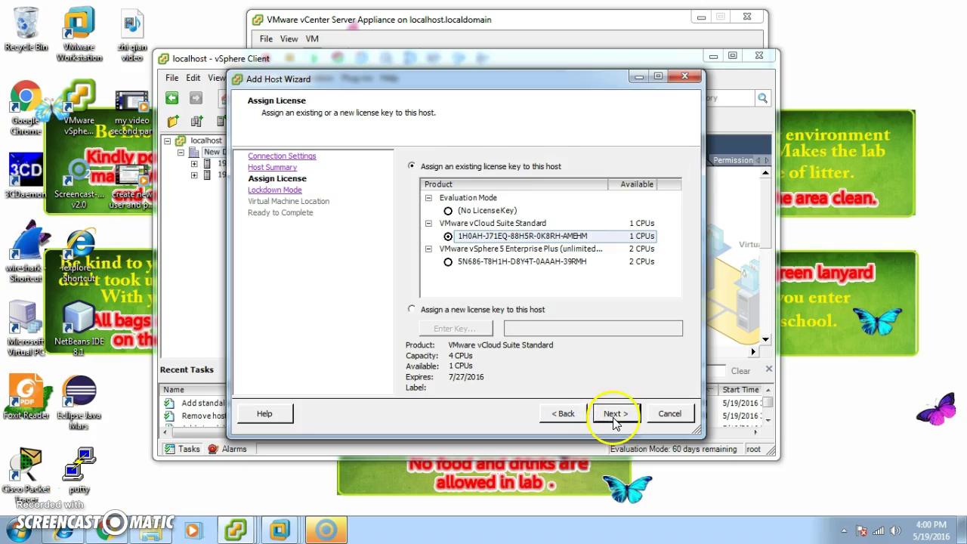
left_click(614, 415)
left_click(614, 416)
left_click(613, 416)
Finish the wizard, then select the new 192.168.0.131 node and view its actions menu
left_click(614, 416)
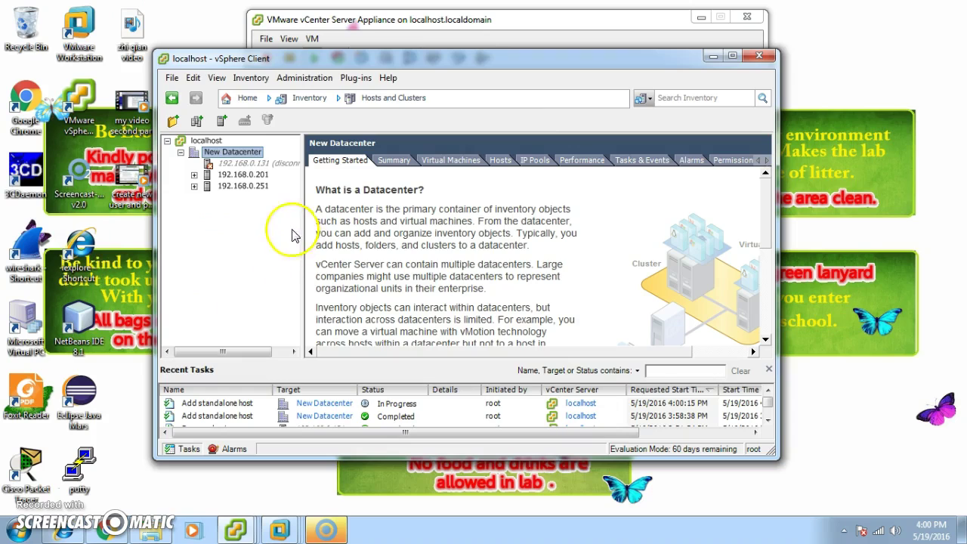
left_click(285, 166)
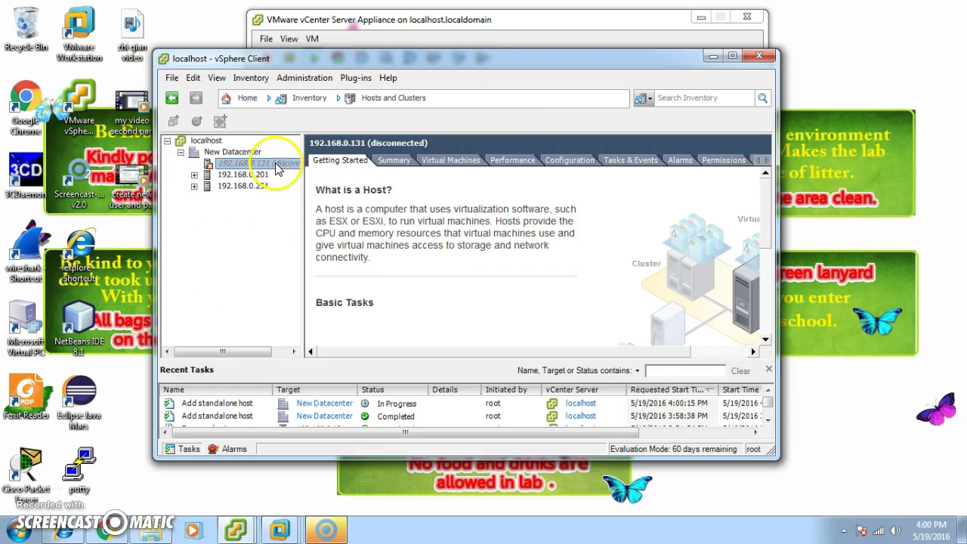
right_click(256, 167)
left_click(237, 240)
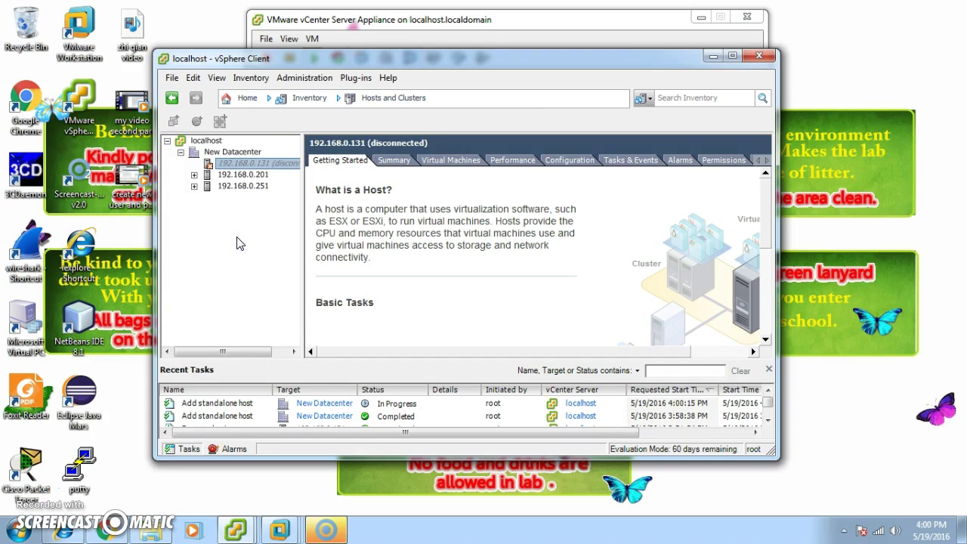